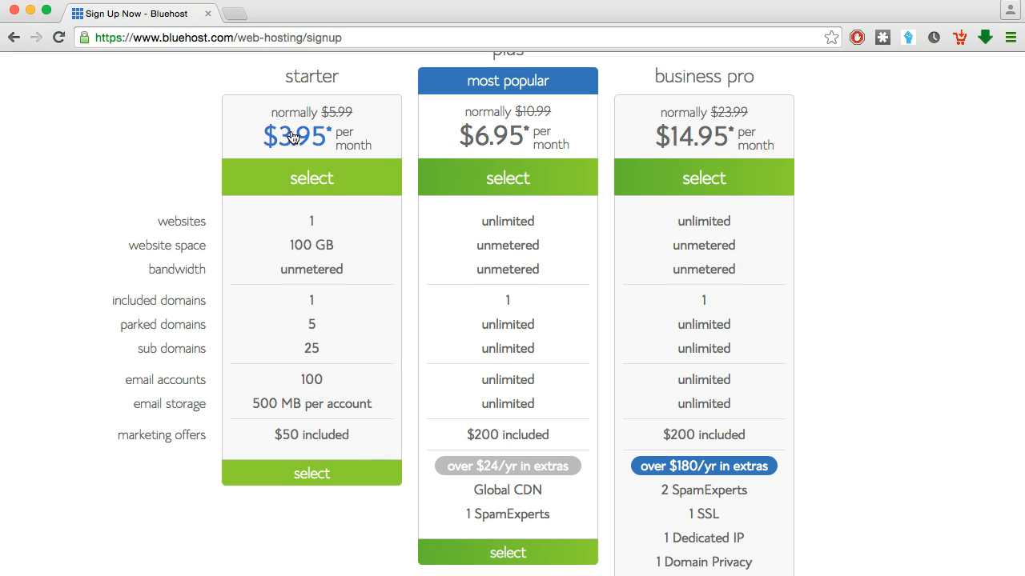
Choose the Starter plan and enter the new domain ecomentrepreneursacademy.com
click(309, 477)
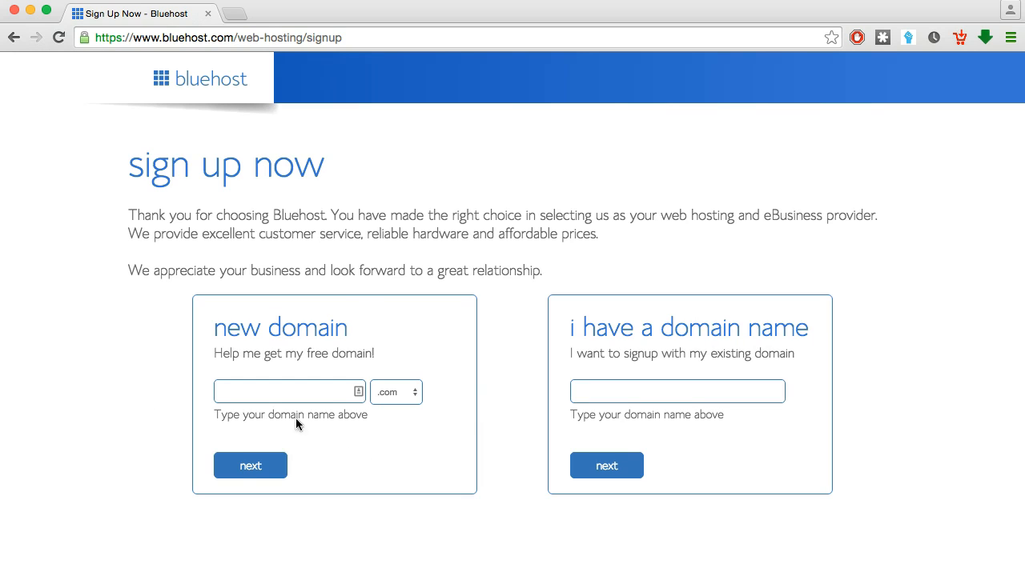
click(274, 393)
text(ecomen)
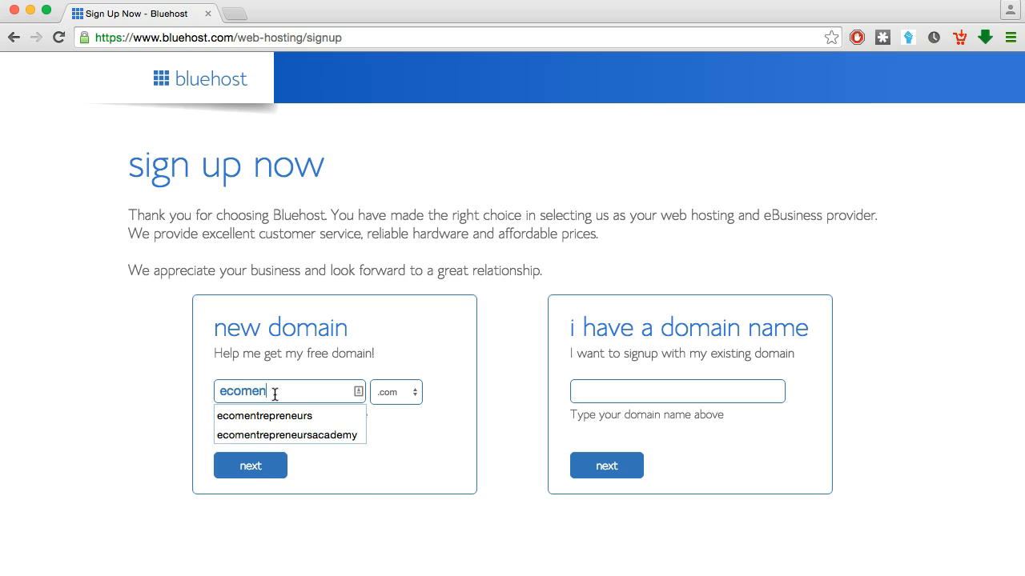
key(Down)
key(Down)
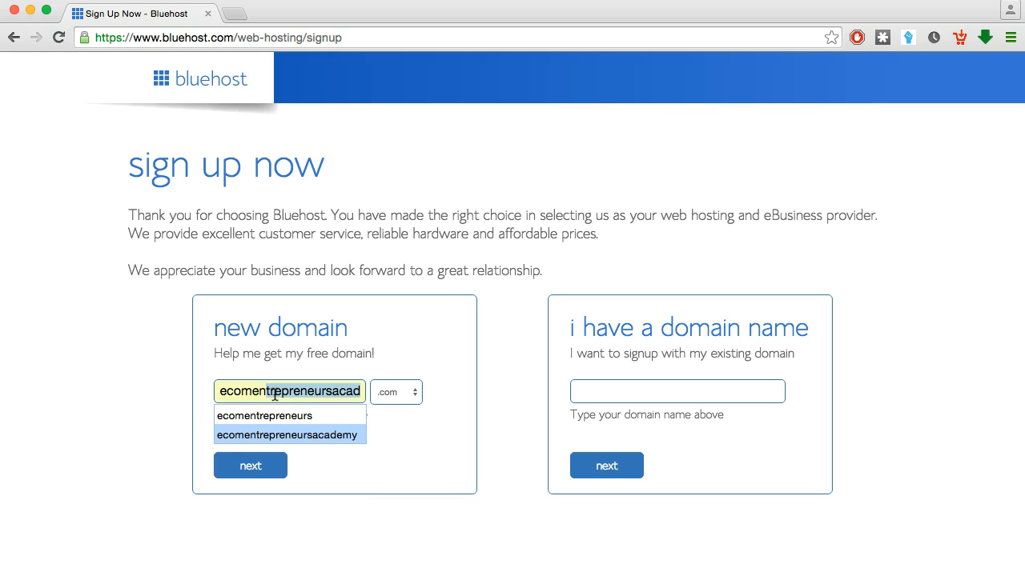
key(Escape)
click(278, 391)
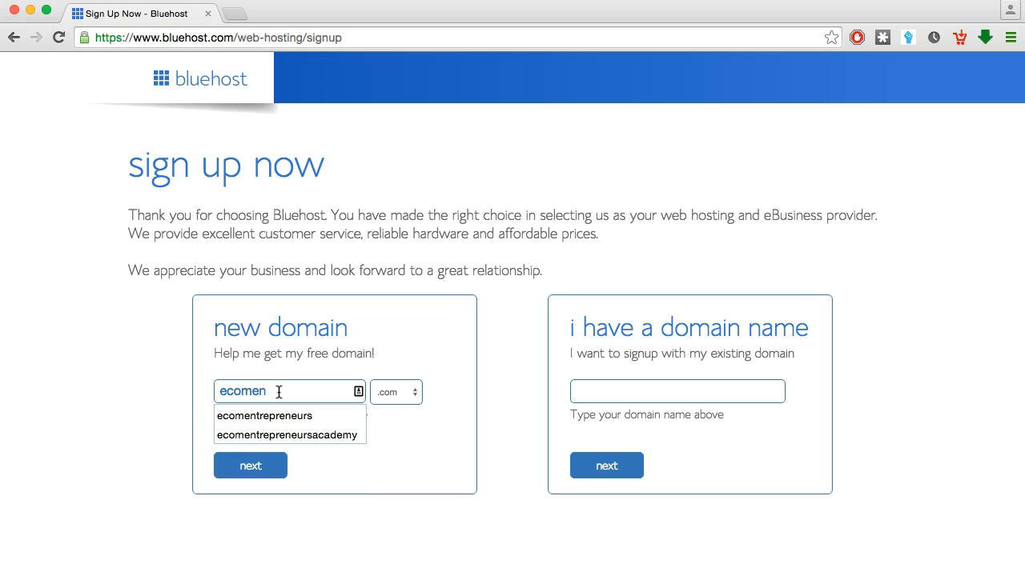
click(290, 433)
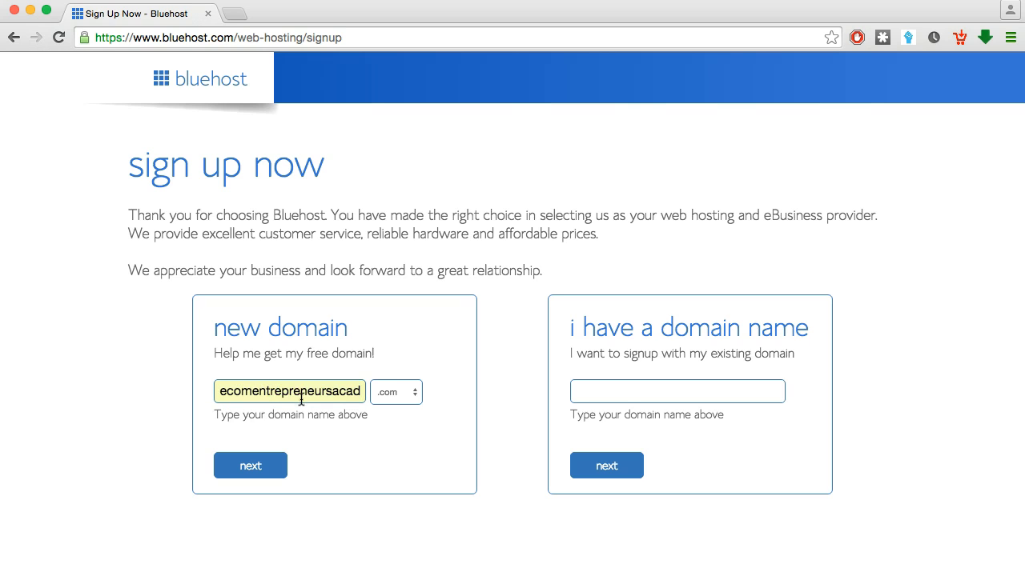
Double-check the entered domain name and submit it for an availability check
drag(329, 394, 373, 400)
click(389, 444)
drag(324, 391, 387, 392)
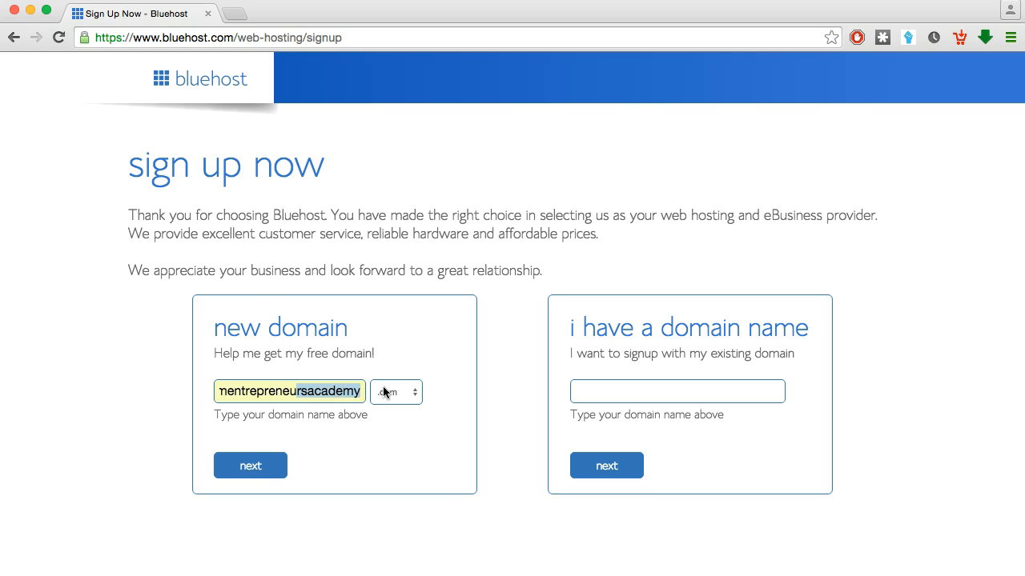
click(320, 341)
click(300, 389)
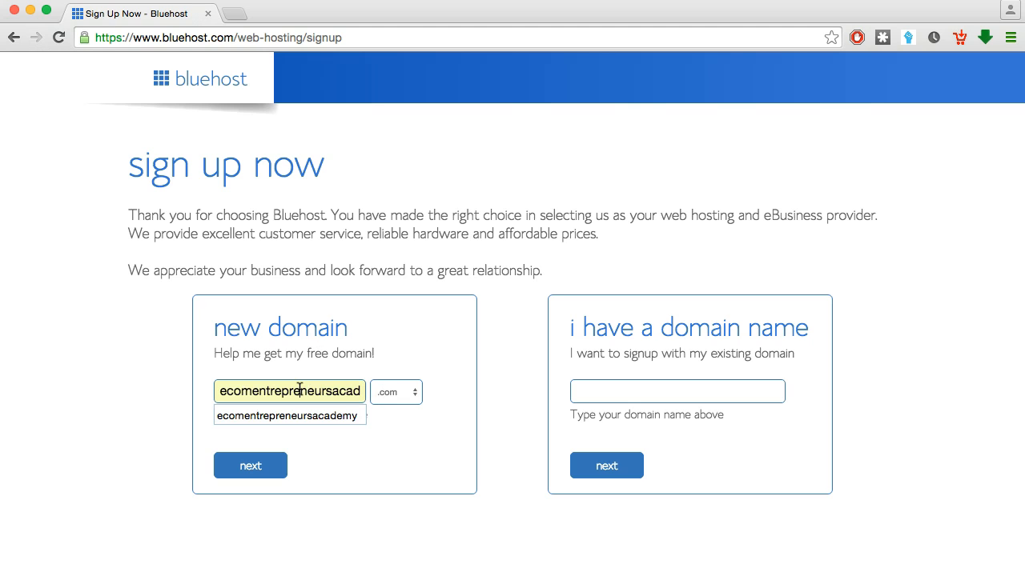
click(369, 439)
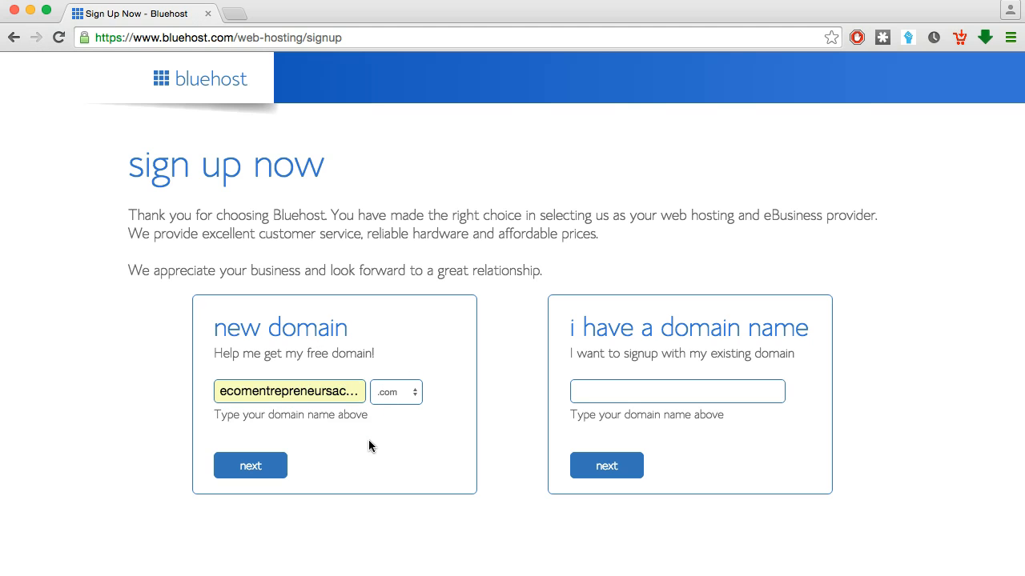
click(257, 476)
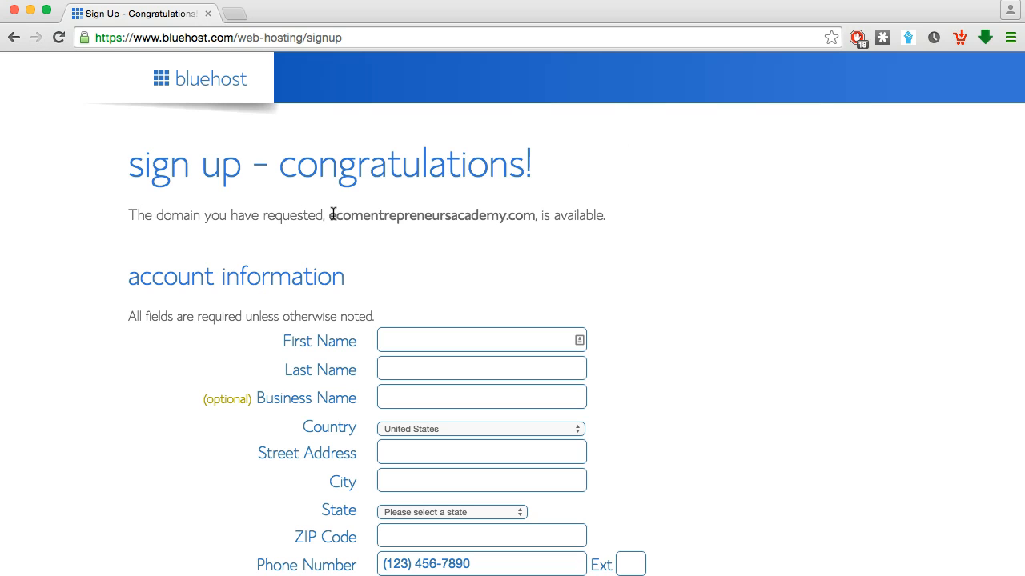
Fill in the account holder's name, address, ZIP, phone number and e-mail, then continue down to package information
drag(329, 214, 536, 214)
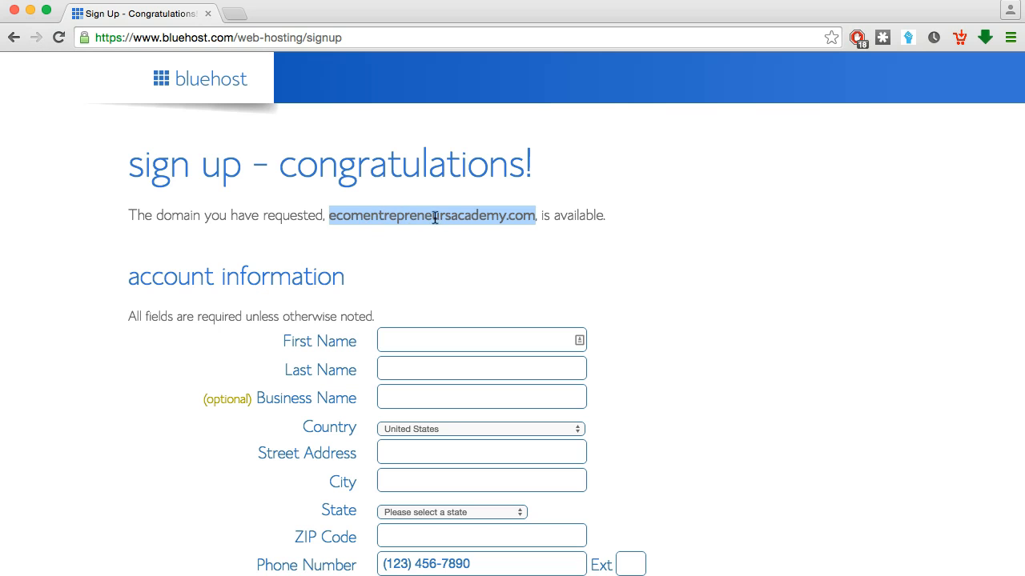
click(603, 230)
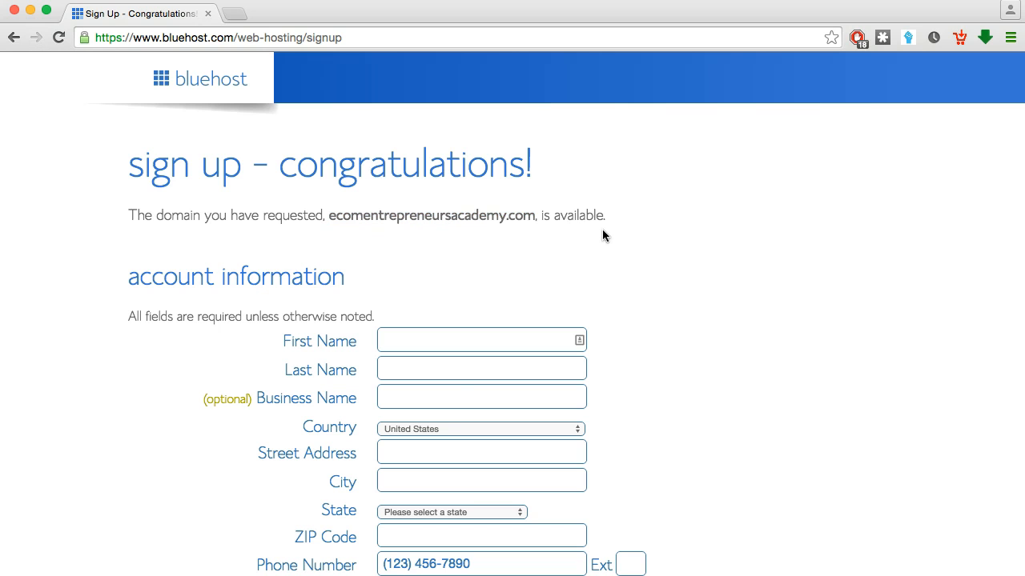
scroll(637, 269, down, 4)
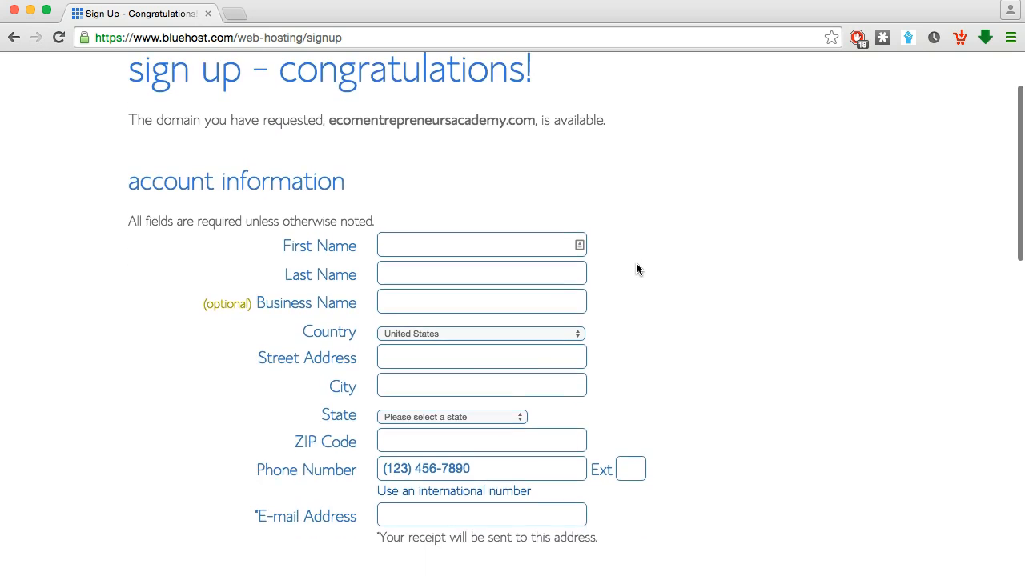
click(462, 163)
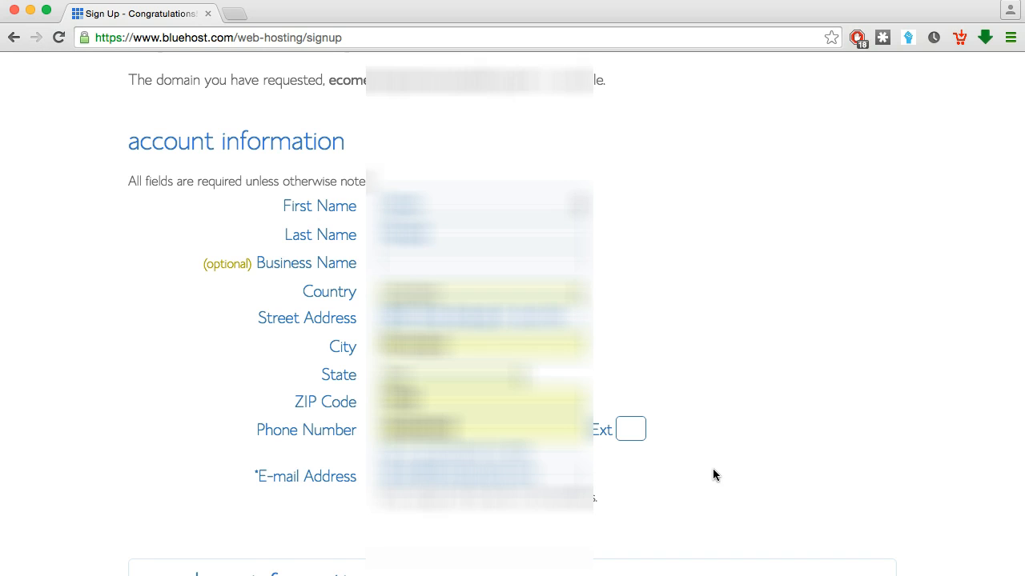
scroll(714, 470, down, 5)
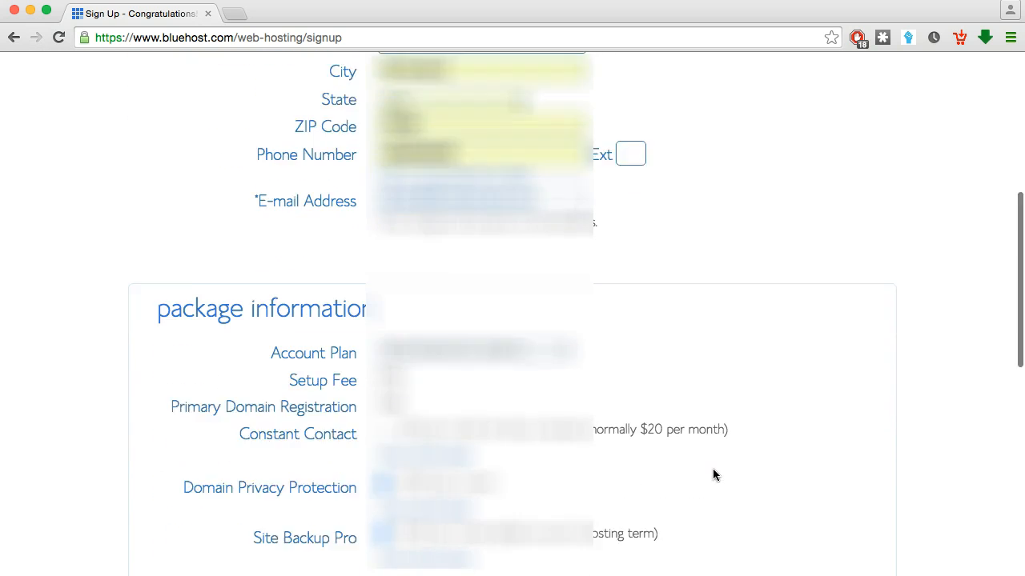
scroll(713, 470, down, 4)
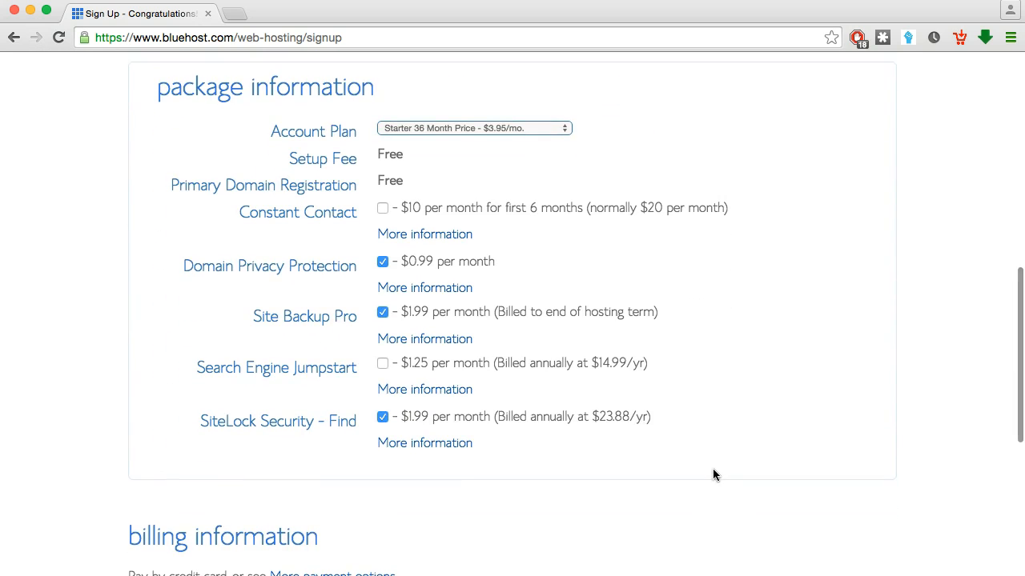
Change the account plan to Starter 12 Month Price - $5.95/mo
click(560, 130)
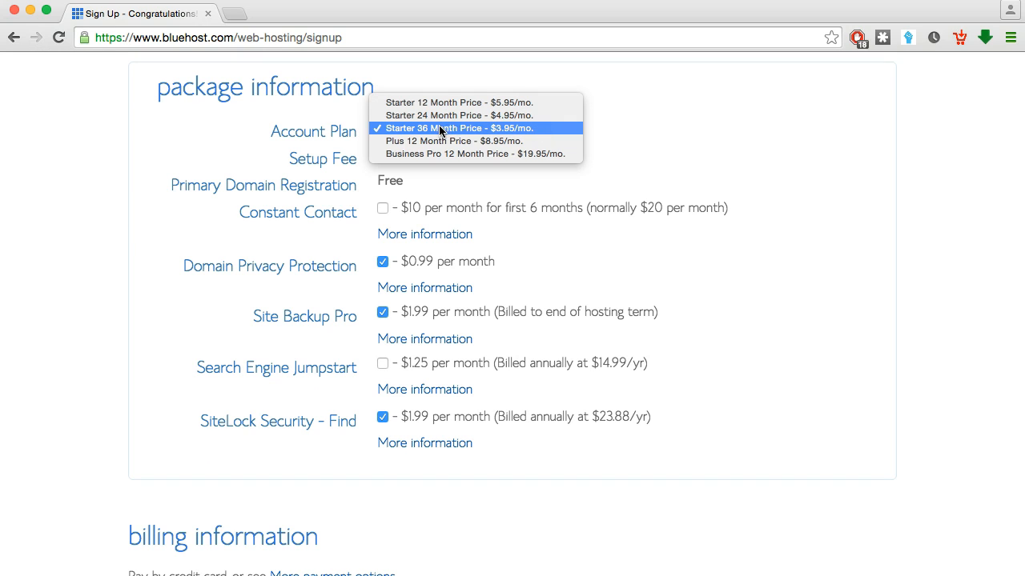
click(551, 103)
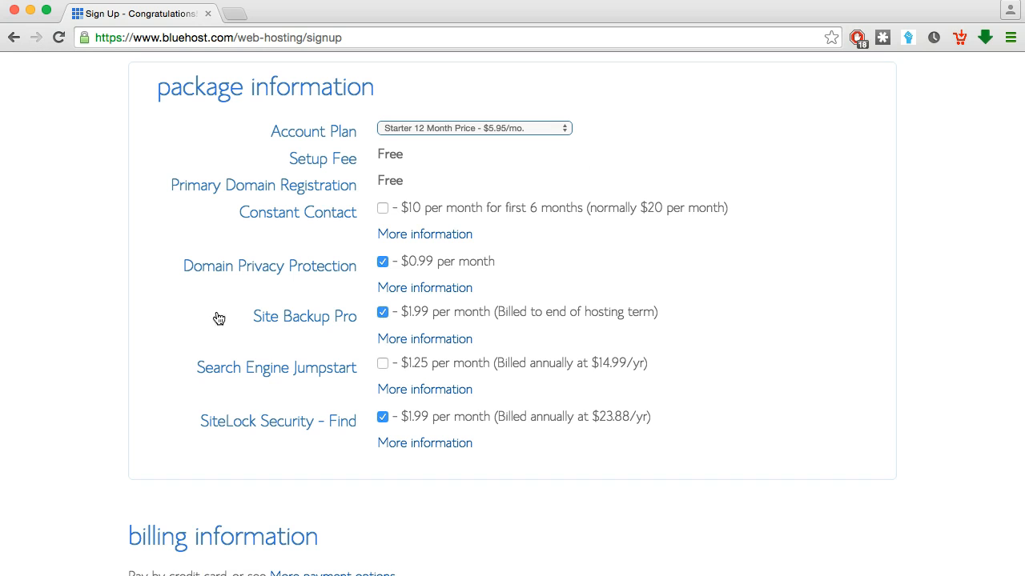
click(439, 290)
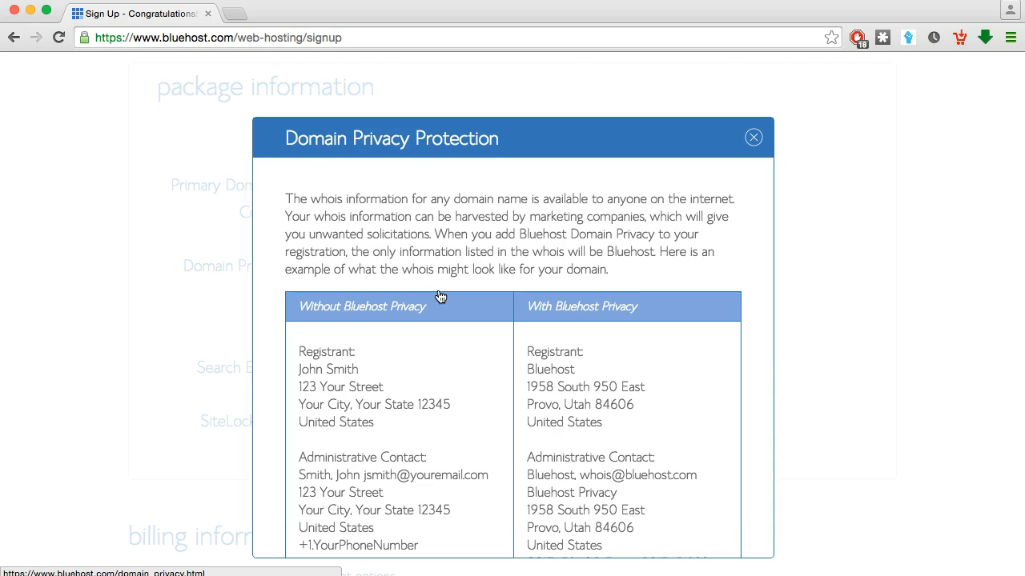
scroll(488, 412, down, 3)
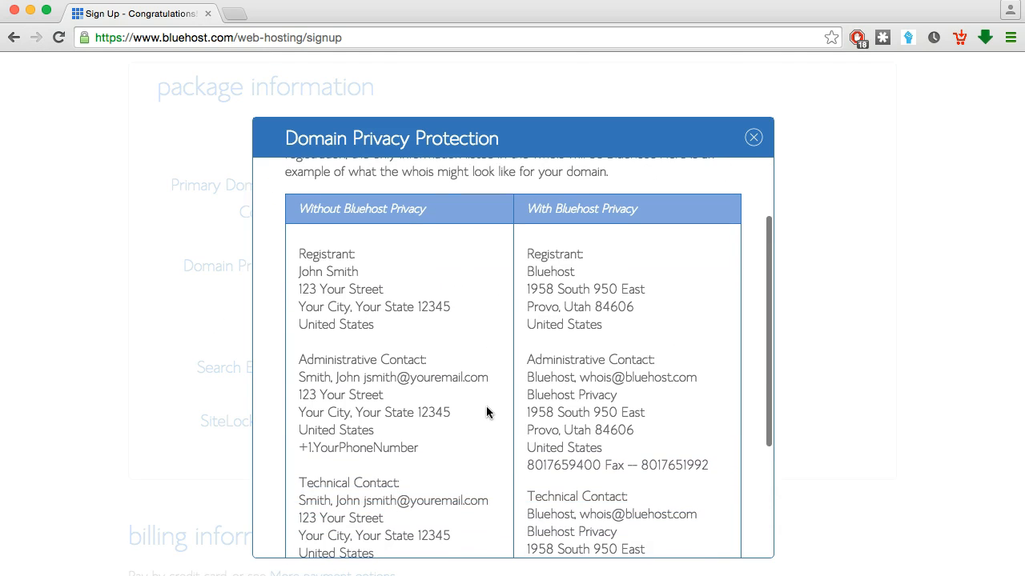
scroll(393, 315, down, 2)
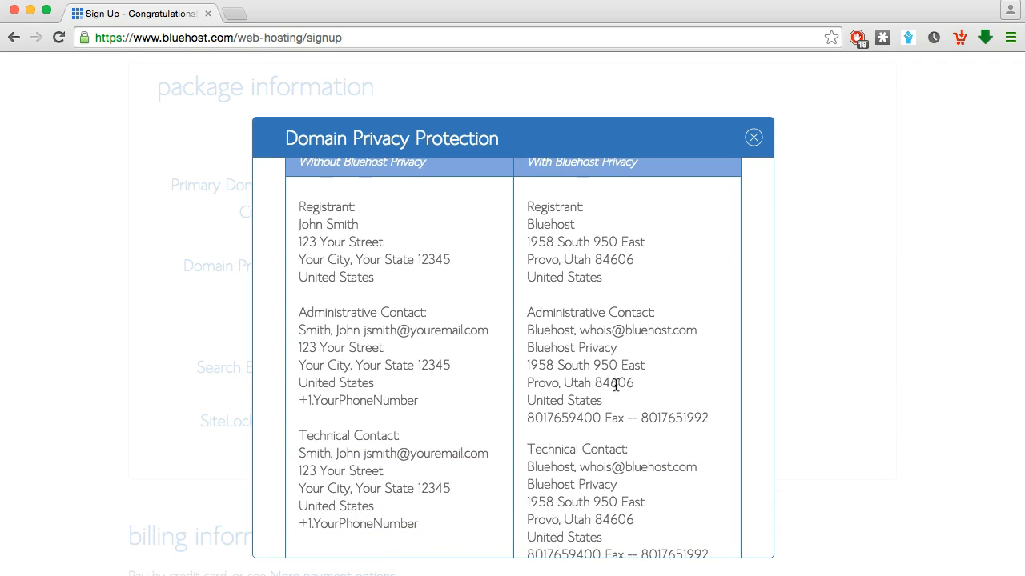
scroll(636, 330, up, 5)
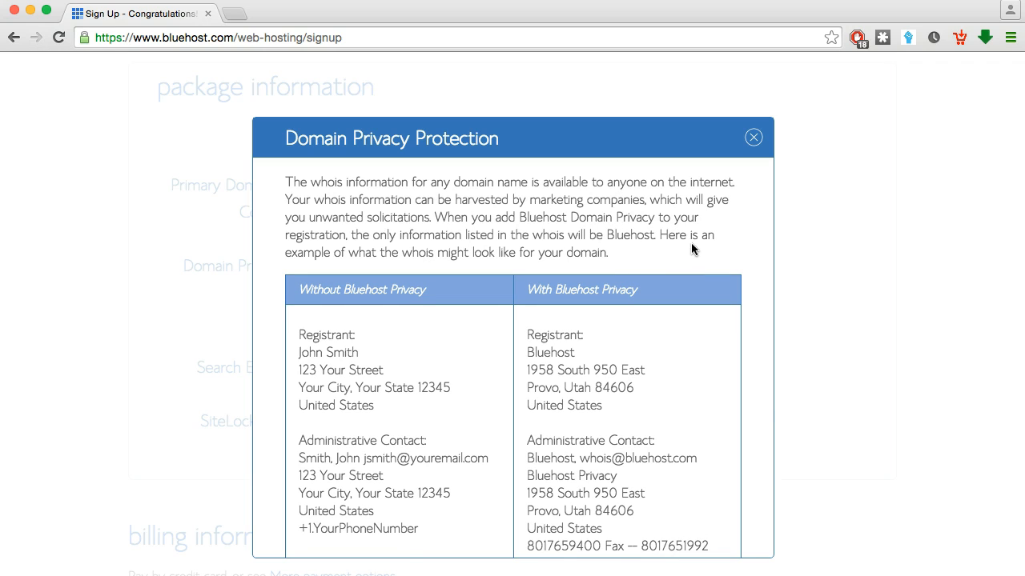
scroll(524, 380, down, 3)
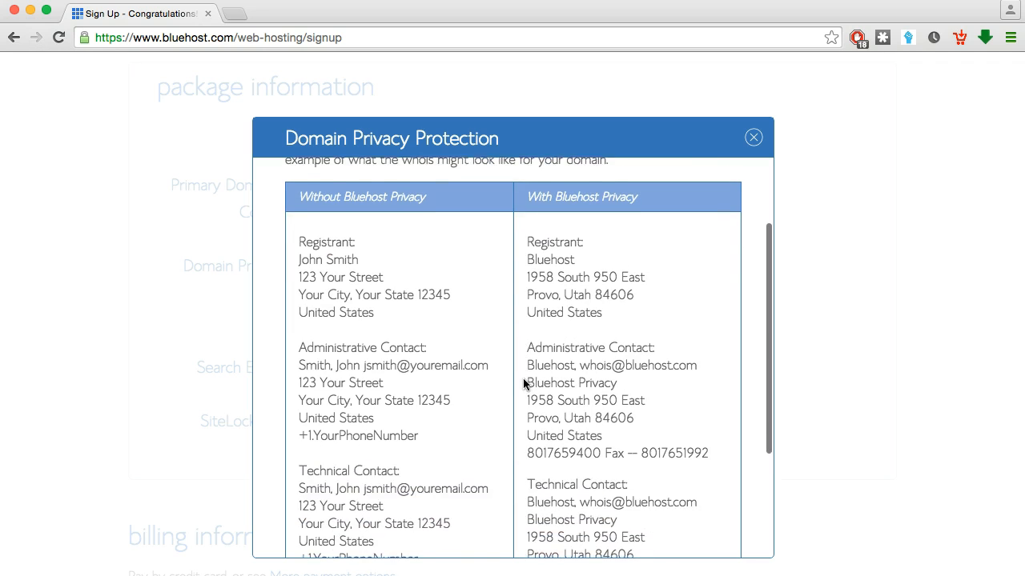
click(751, 140)
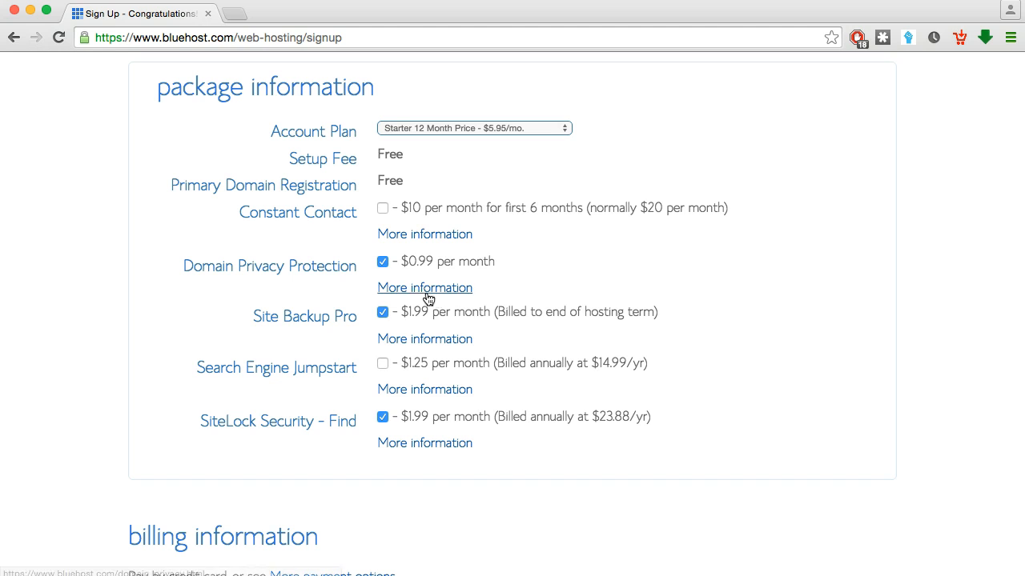
Turn off the Site Backup Pro and SiteLock Security add-ons
click(383, 313)
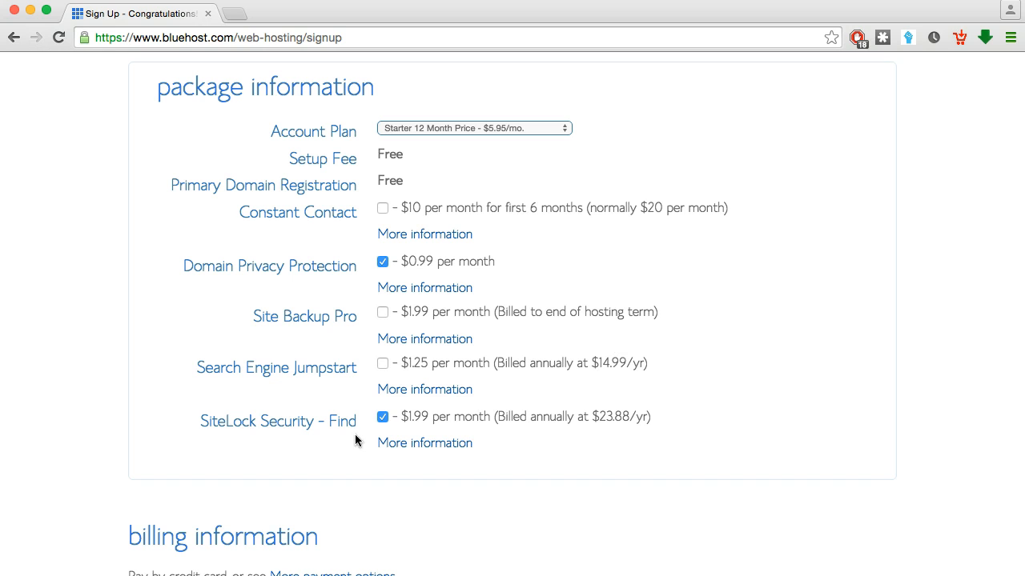
click(383, 418)
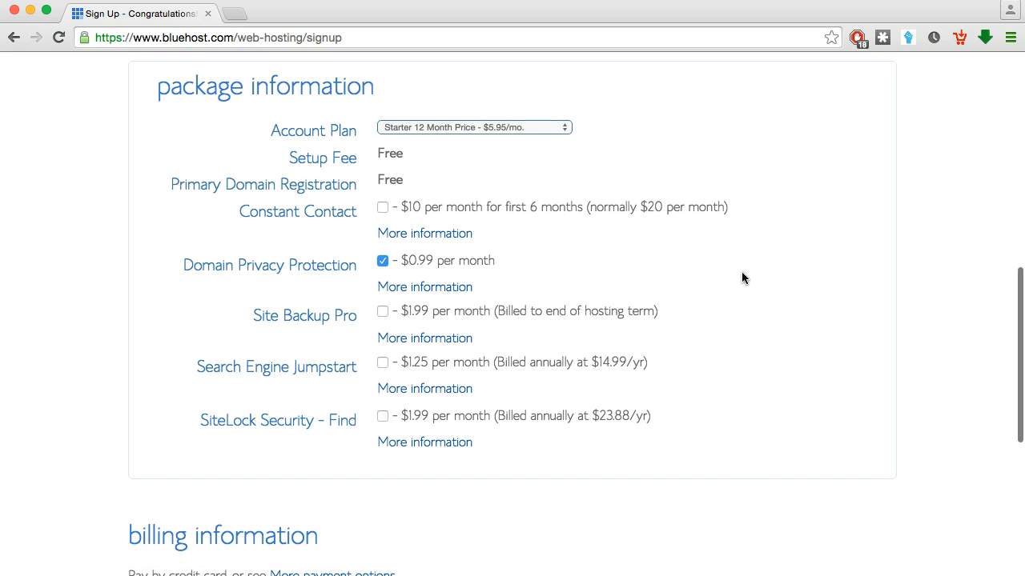
scroll(742, 278, down, 2)
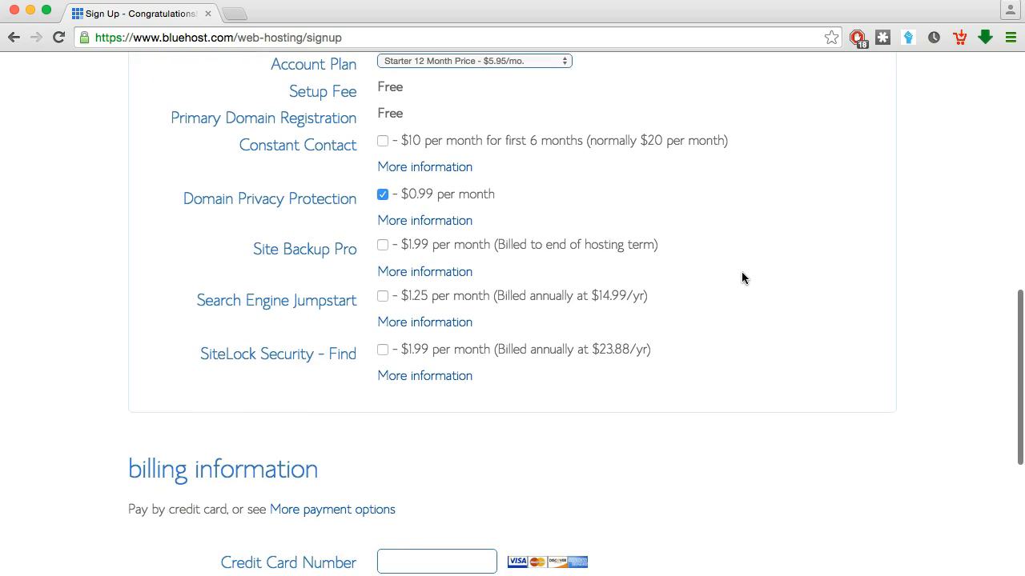
scroll(741, 278, down, 5)
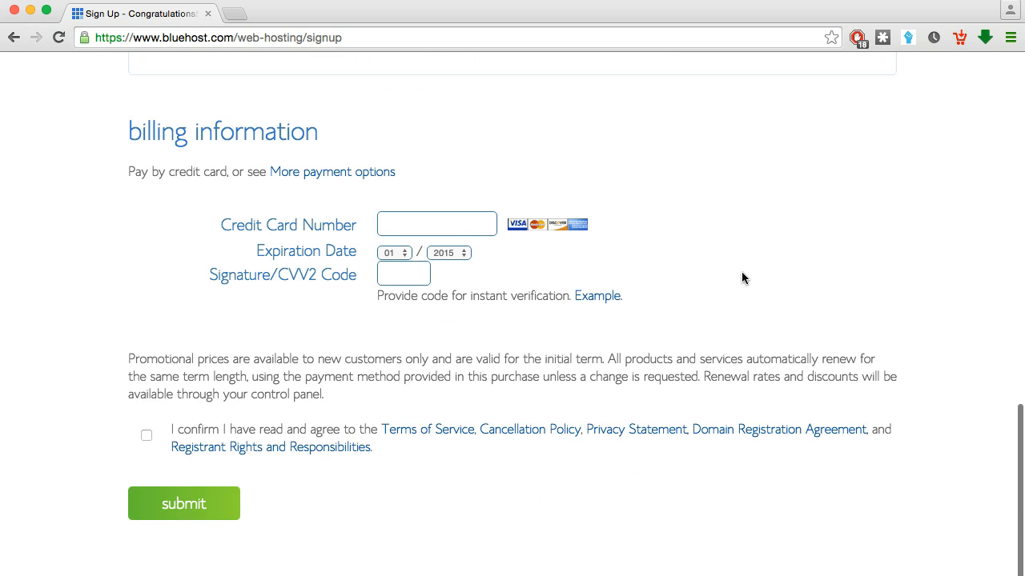
Show more payment options, agree to the terms of service, and submit the hosting order
click(405, 230)
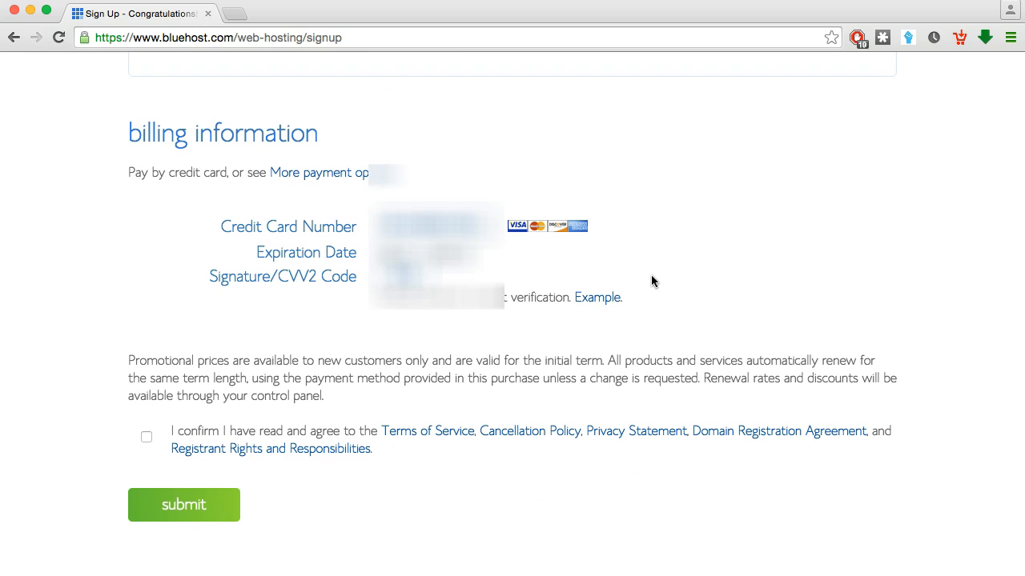
click(333, 175)
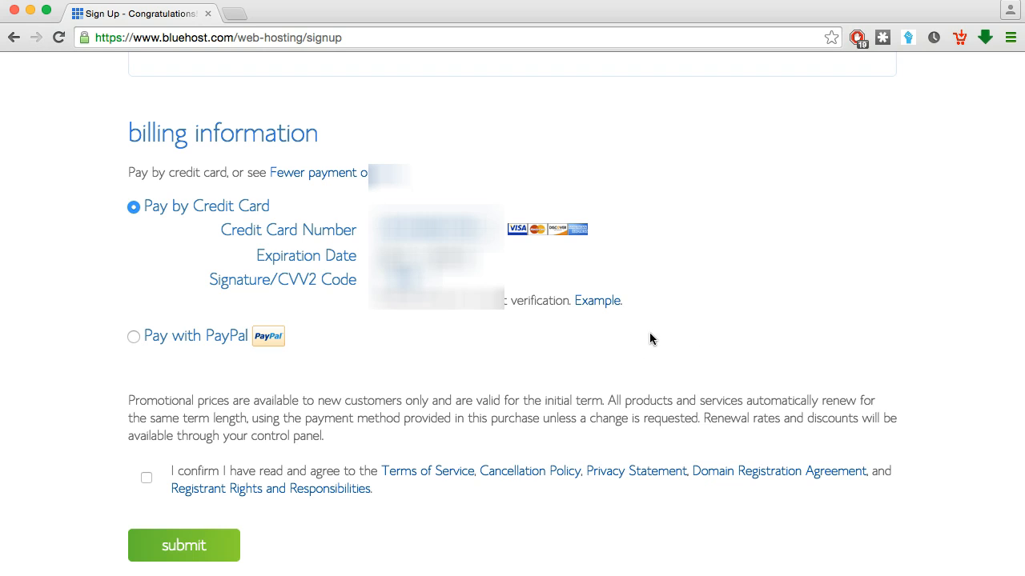
scroll(649, 339, down, 2)
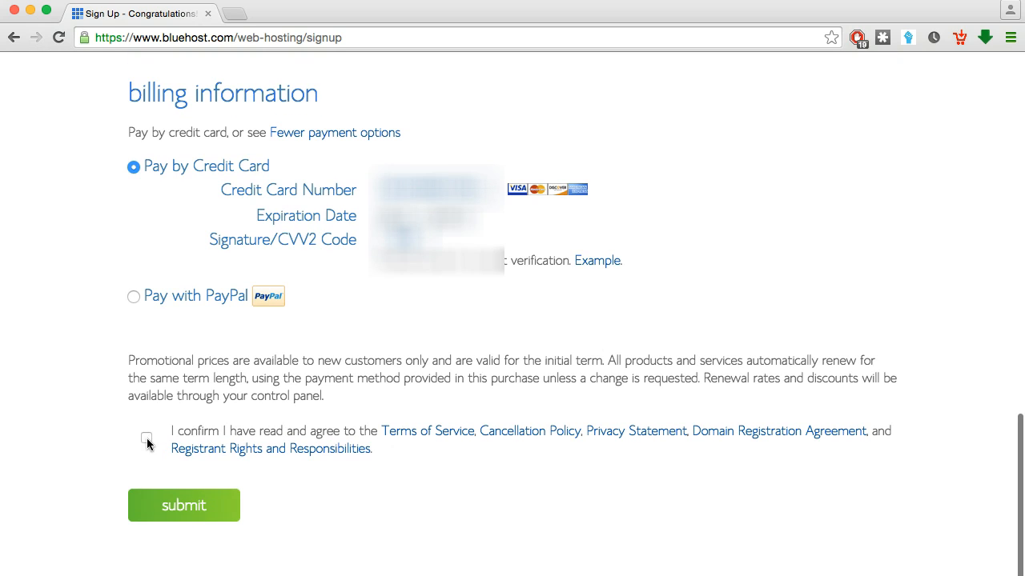
click(146, 440)
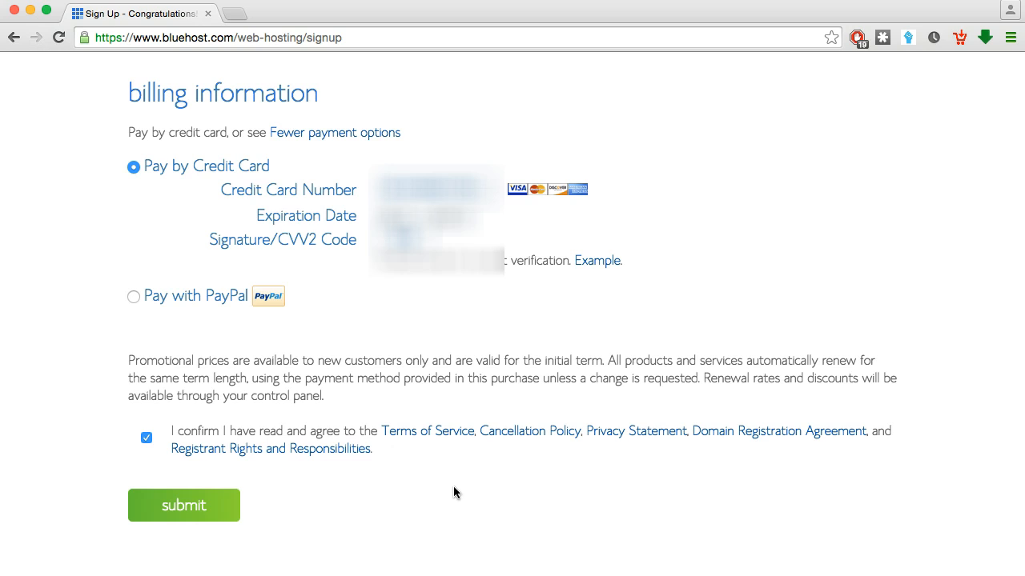
click(181, 511)
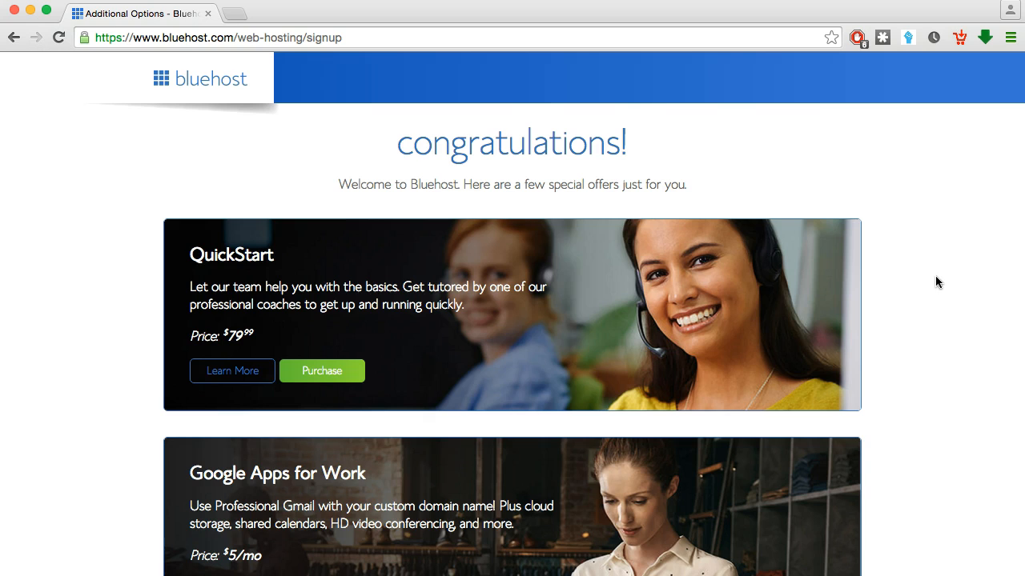
Decline the extra paid offers with the 'no thanks' link at the bottom
scroll(936, 282, down, 5)
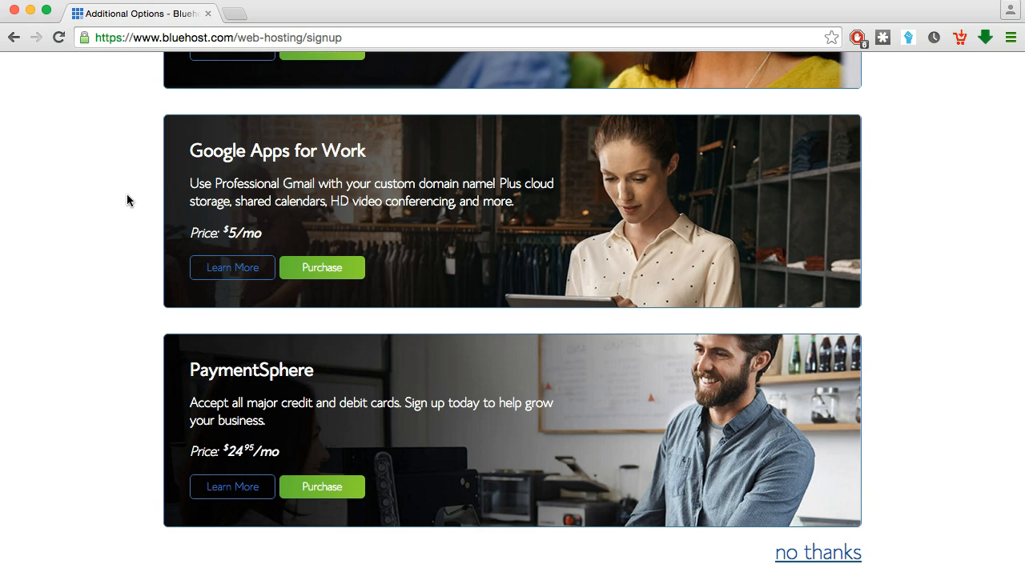
scroll(120, 240, down, 1)
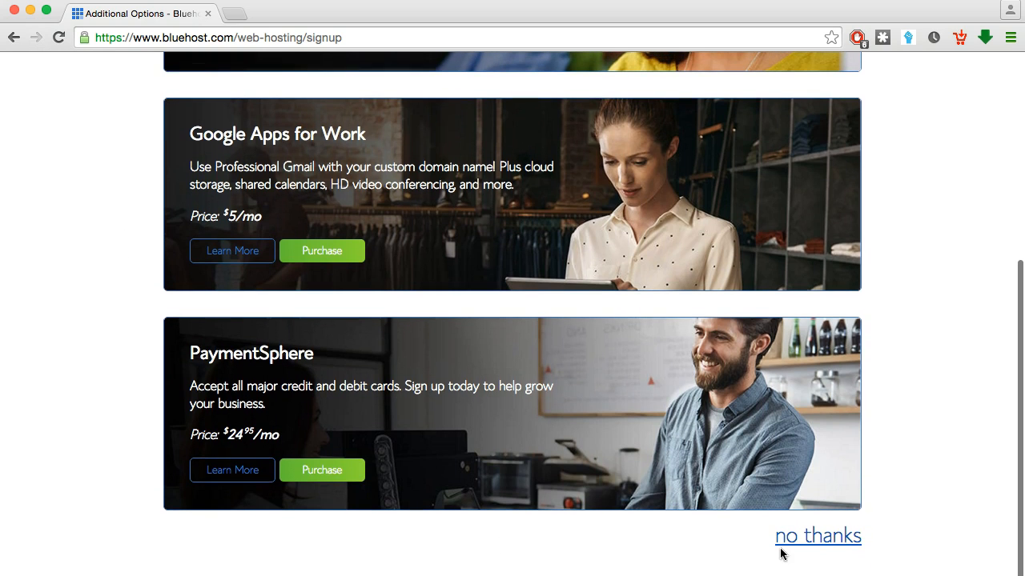
click(819, 545)
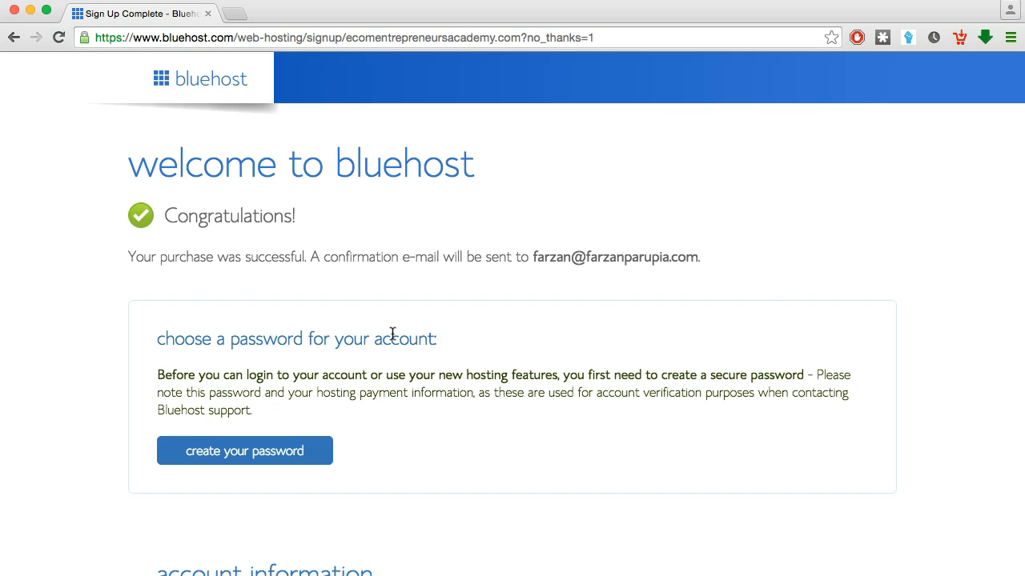
Create the account password, accept the terms, and continue
click(229, 455)
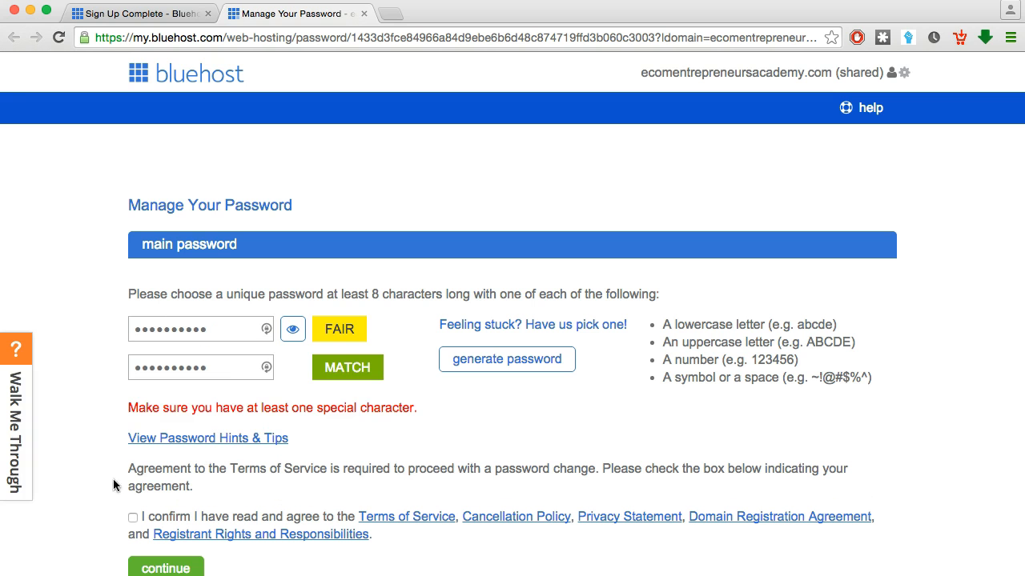
click(133, 517)
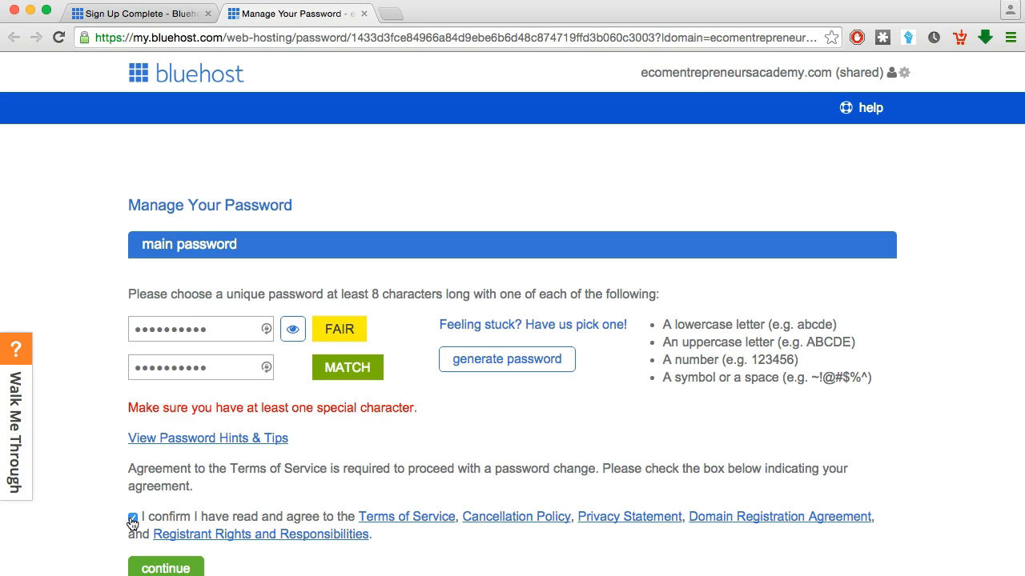
click(179, 569)
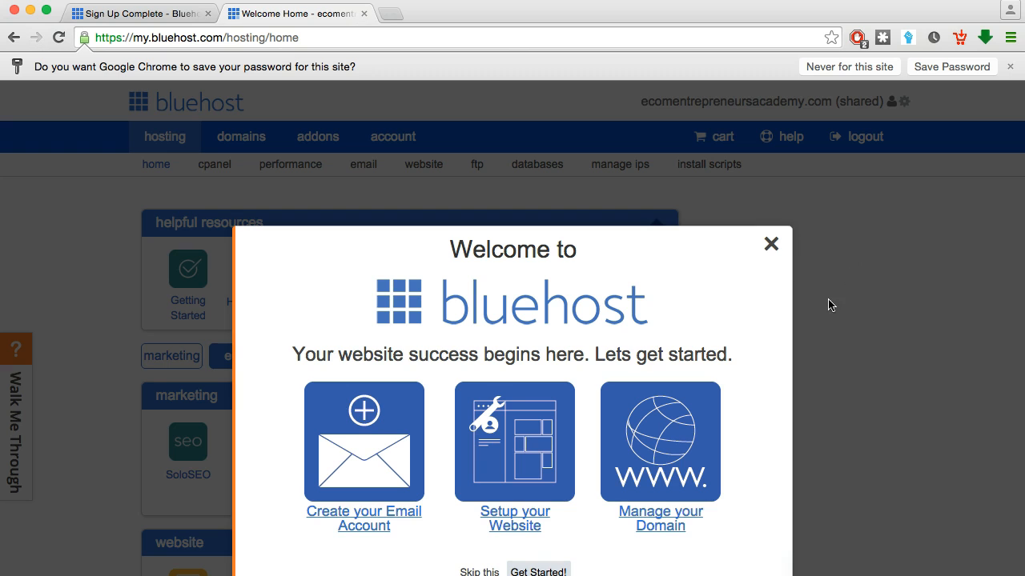
Close the welcome popup on the hosting dashboard
scroll(828, 308, down, 3)
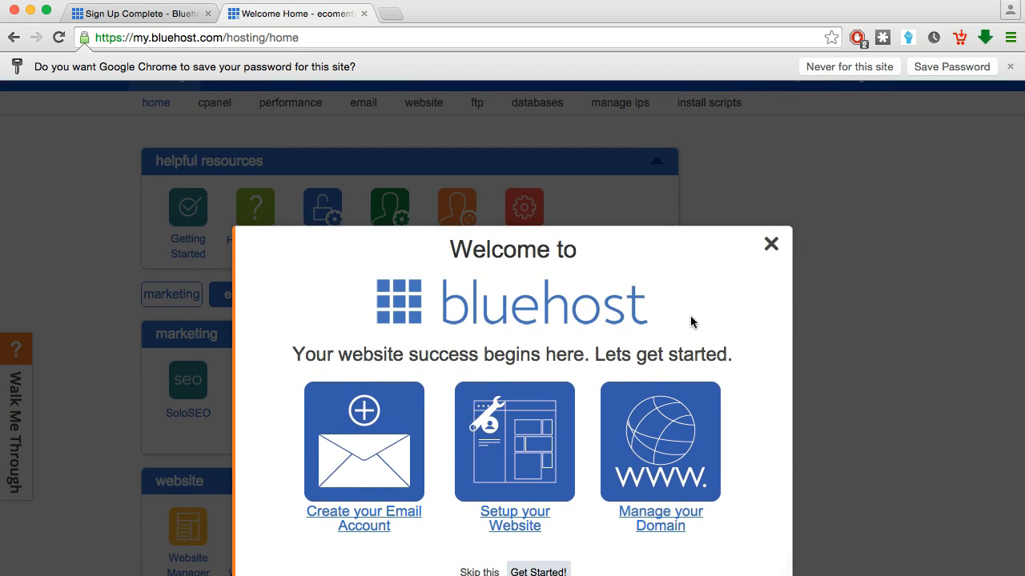
scroll(690, 322, down, 3)
scroll(692, 321, up, 2)
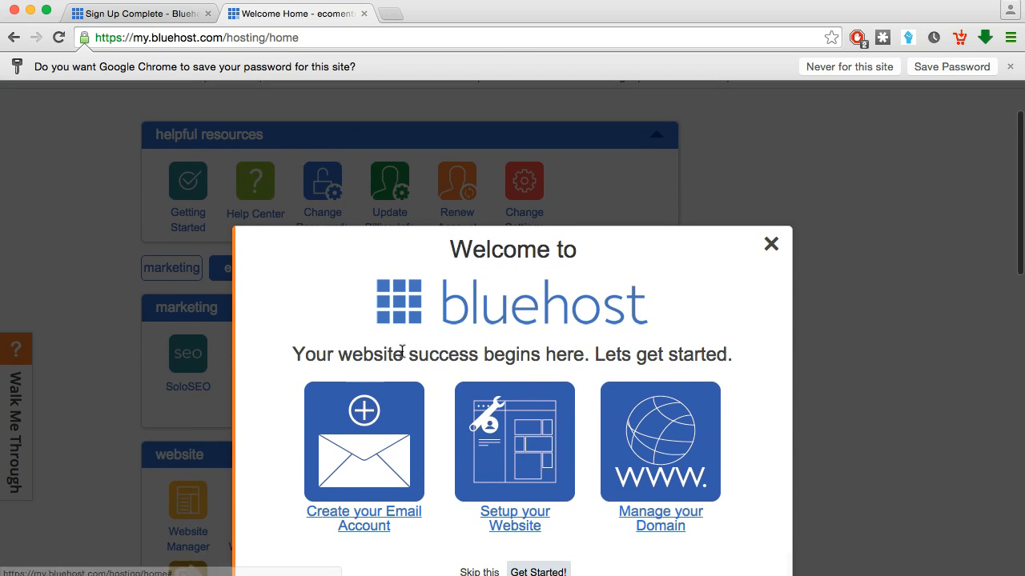
click(771, 244)
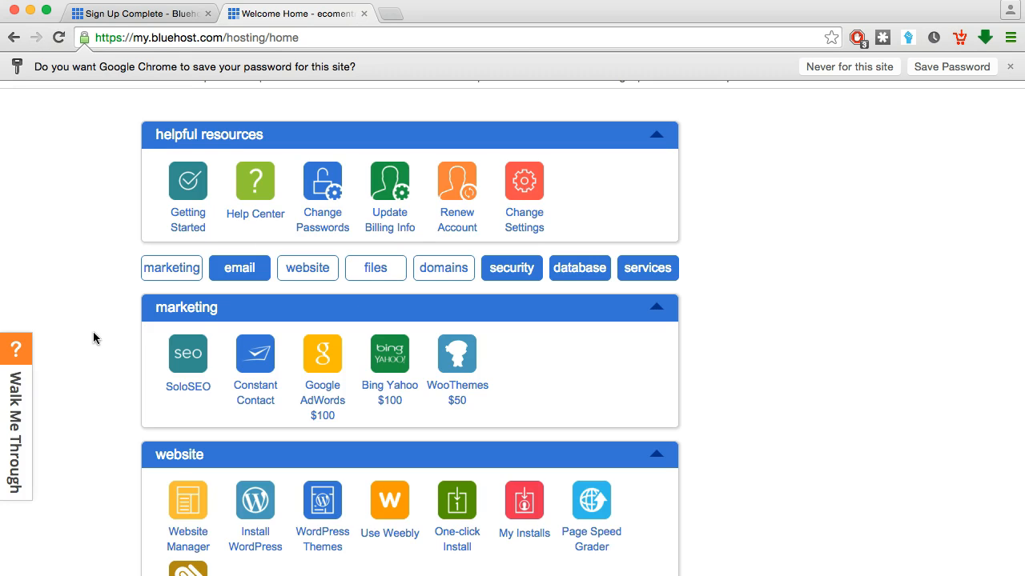
Launch Install WordPress from the website panel, retrying after the provisioning error
scroll(94, 338, down, 3)
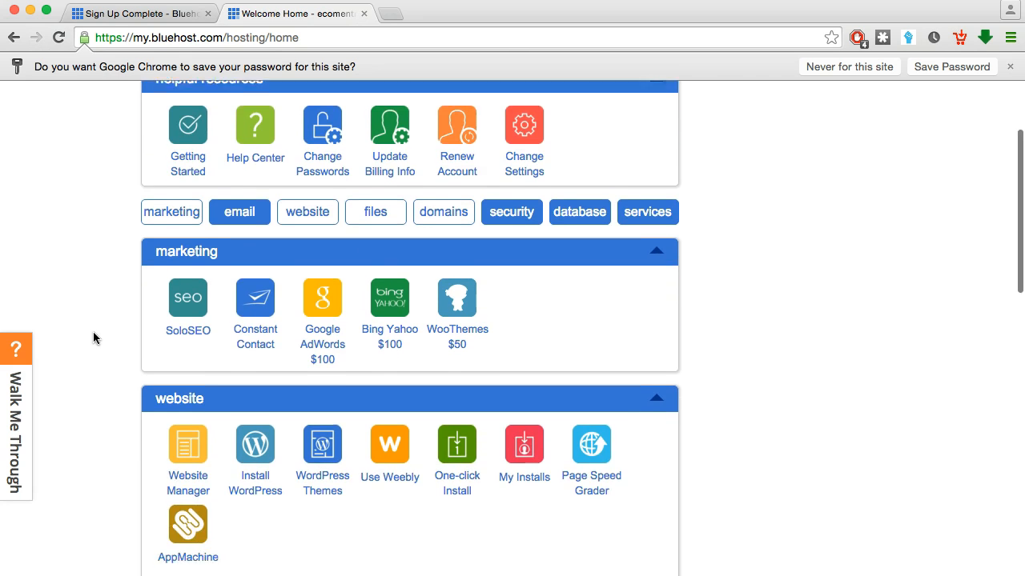
scroll(93, 338, down, 2)
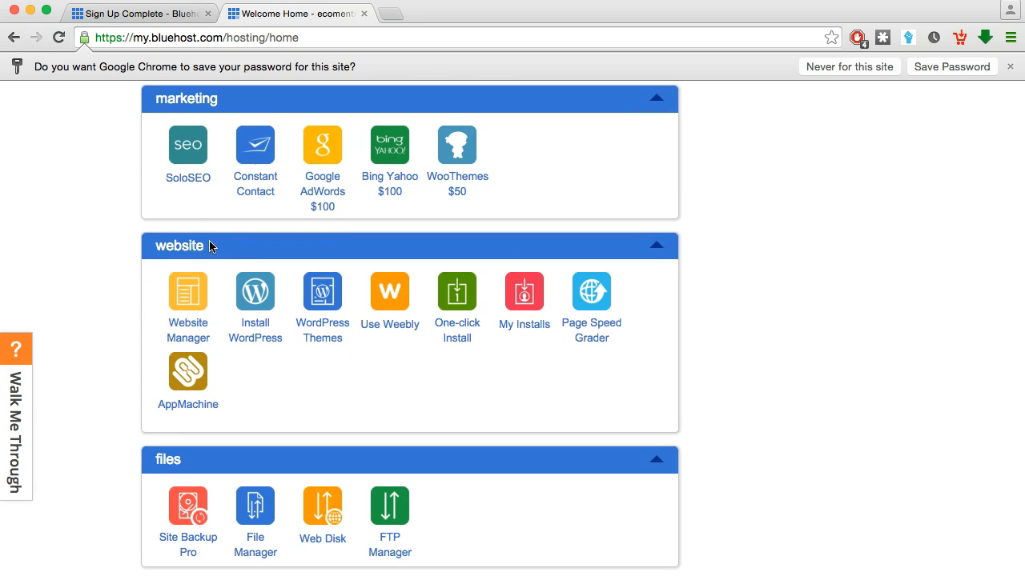
click(258, 341)
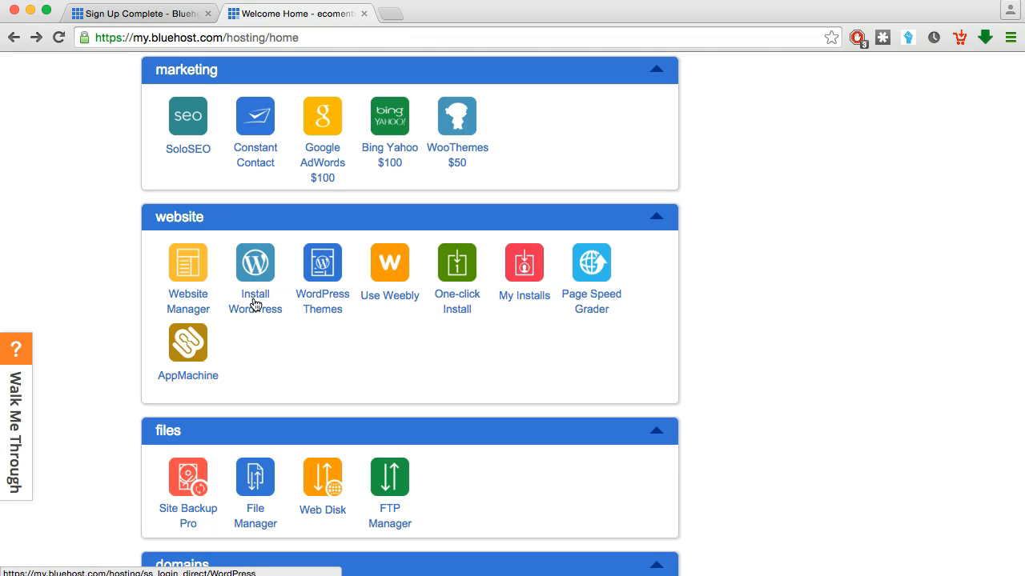
click(254, 305)
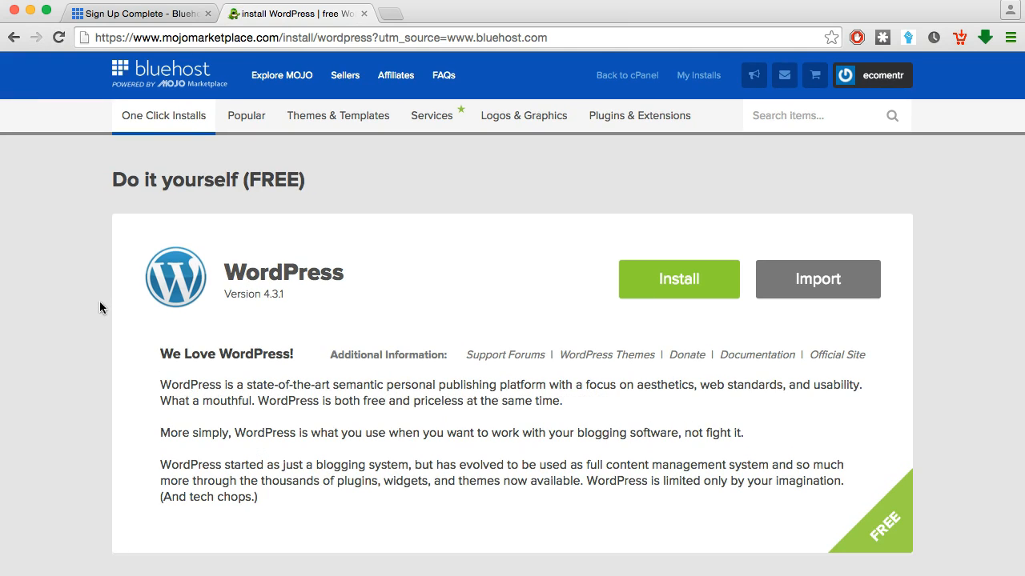
scroll(99, 302, down, 1)
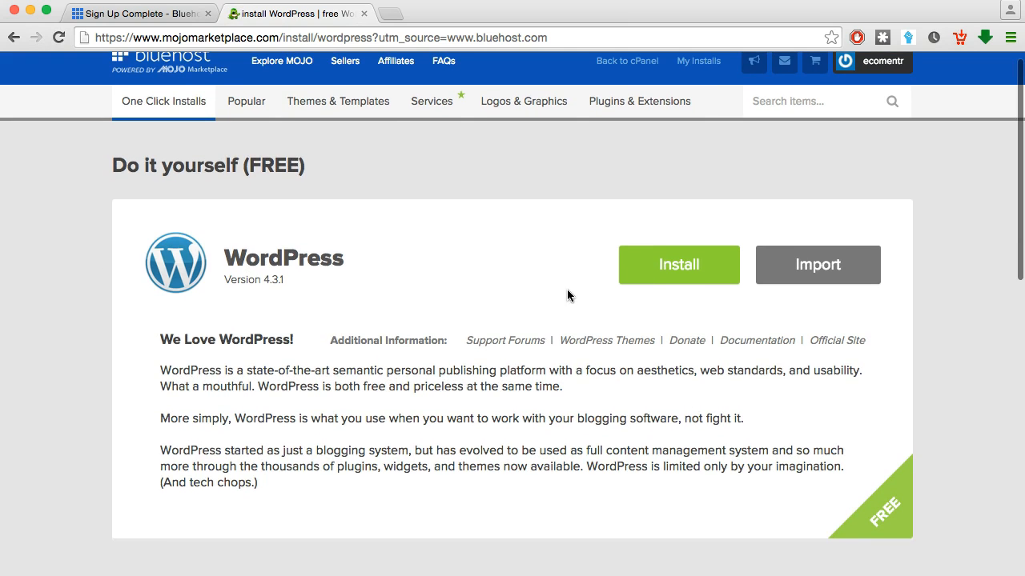
click(686, 270)
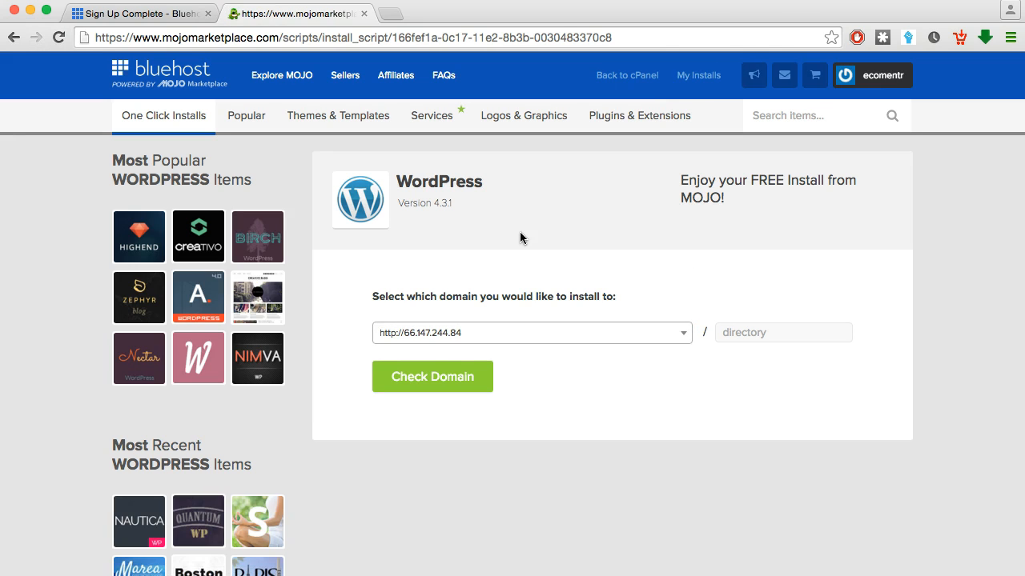
click(528, 335)
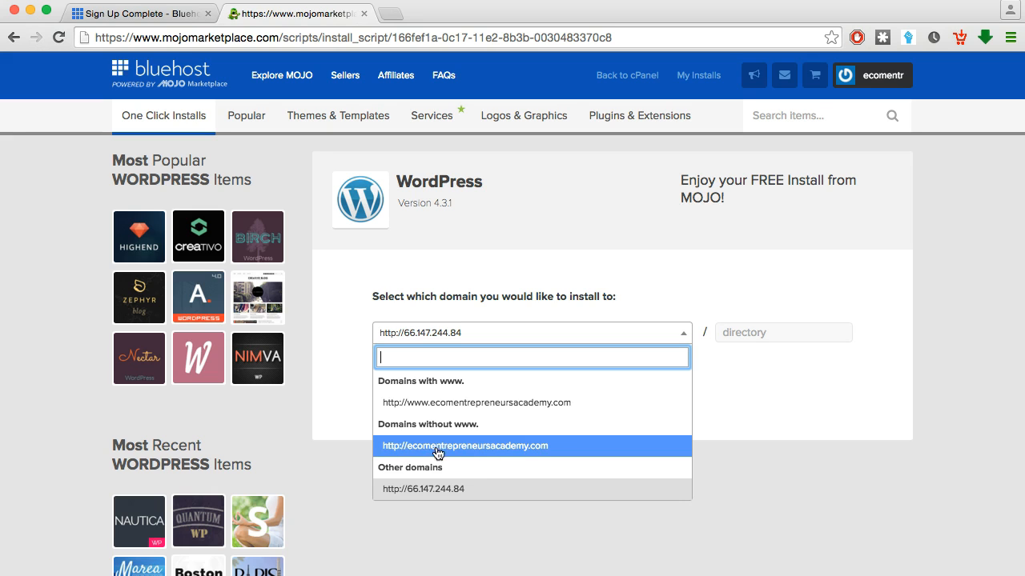
click(486, 411)
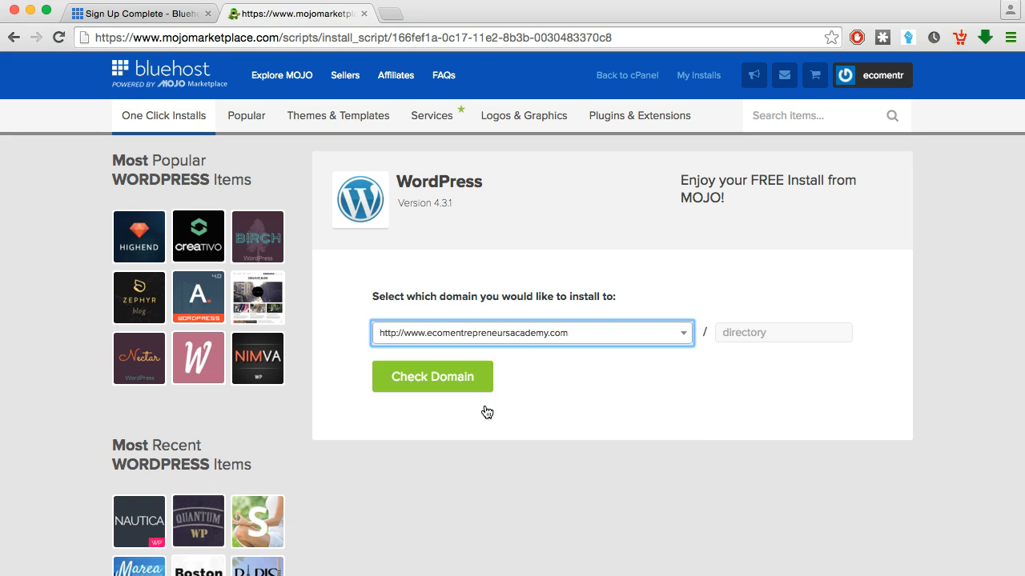
click(427, 384)
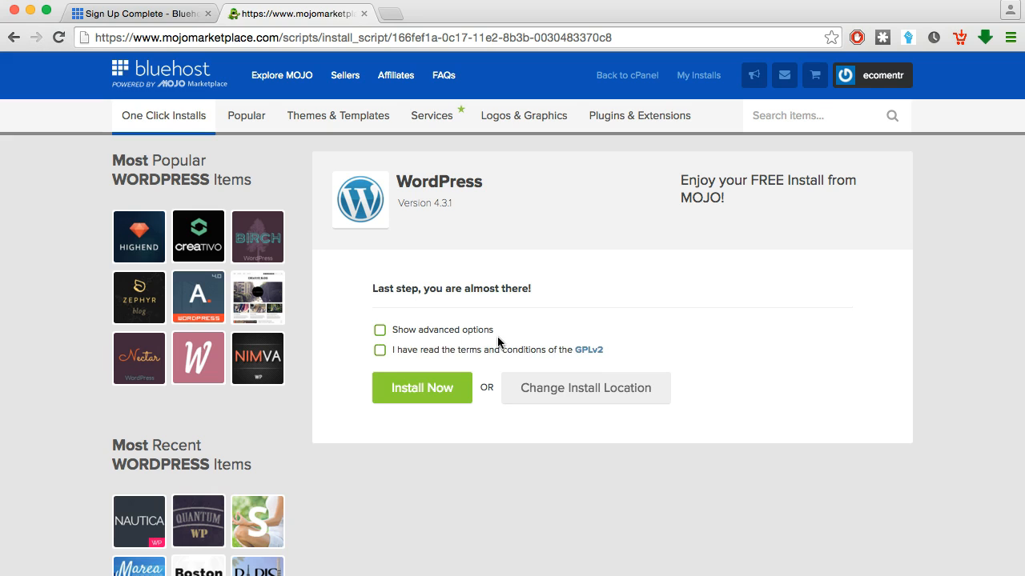
click(379, 352)
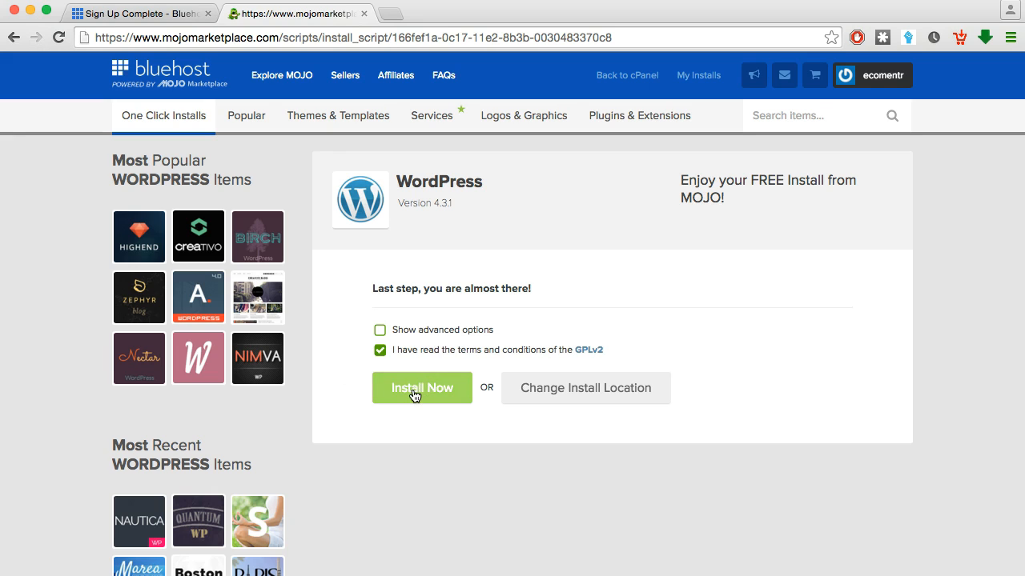
click(413, 391)
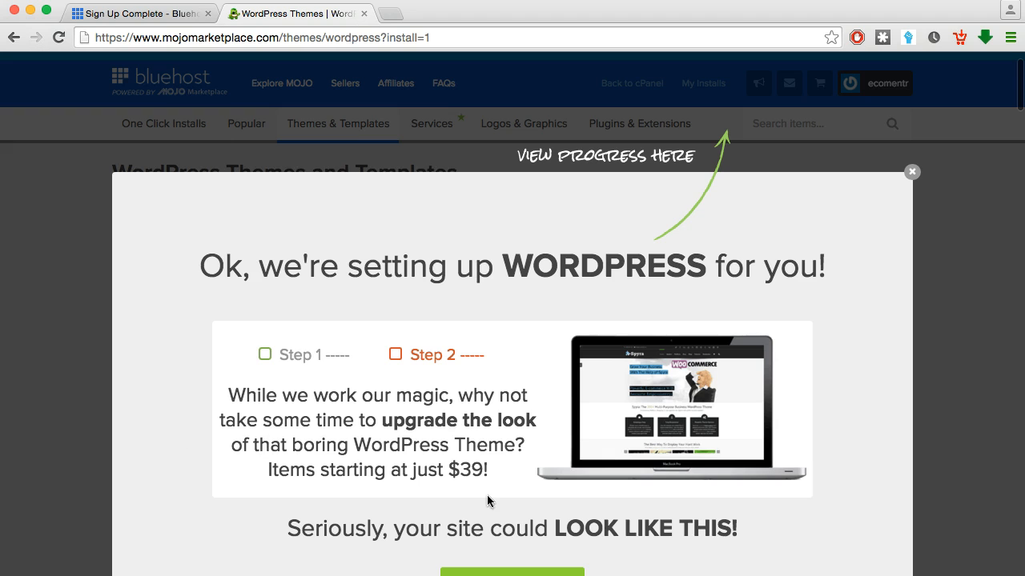
Wait for the installation to complete, then close the WordPress setup popup
scroll(830, 449, down, 1)
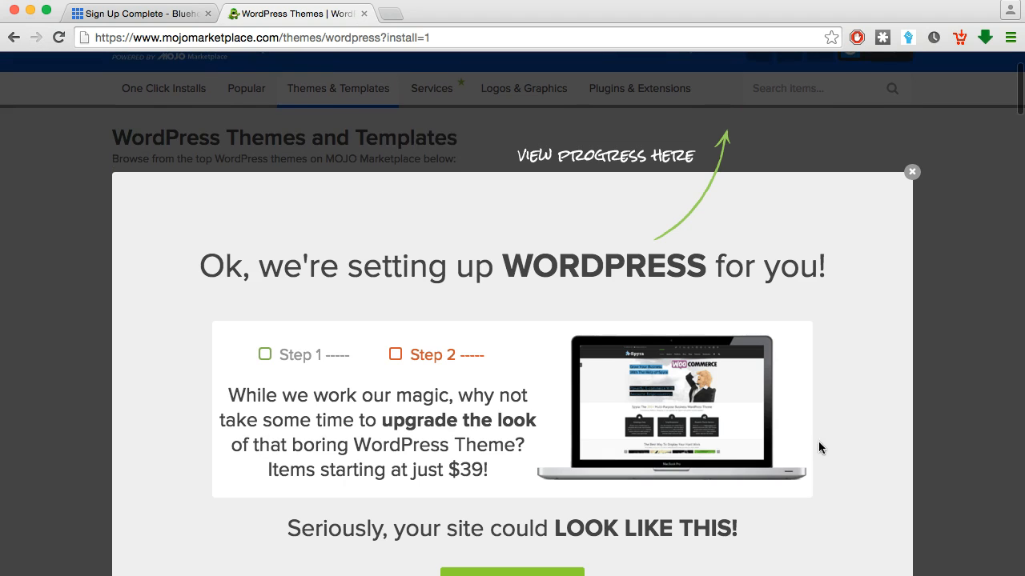
scroll(722, 415, down, 2)
scroll(722, 416, up, 4)
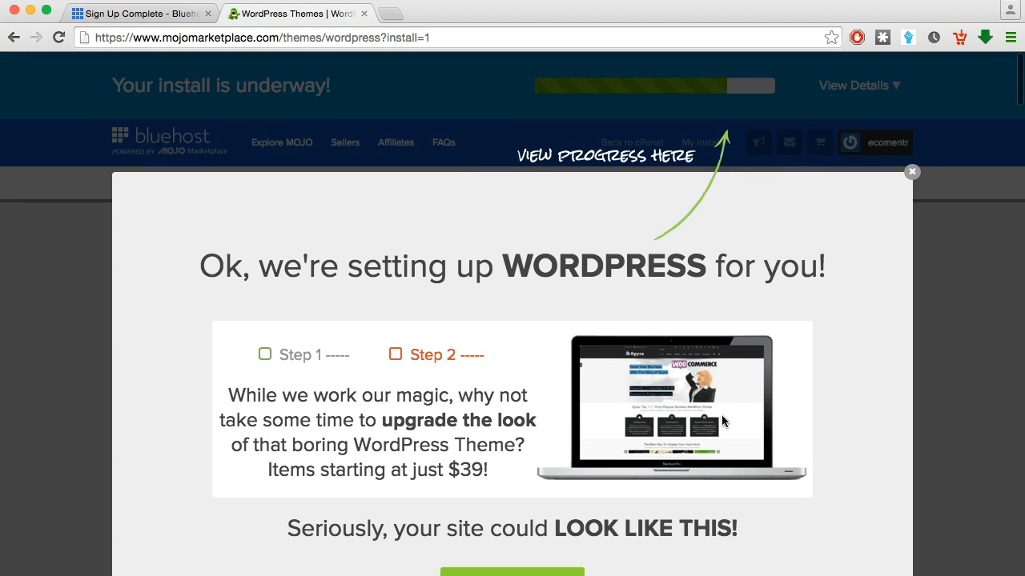
click(911, 172)
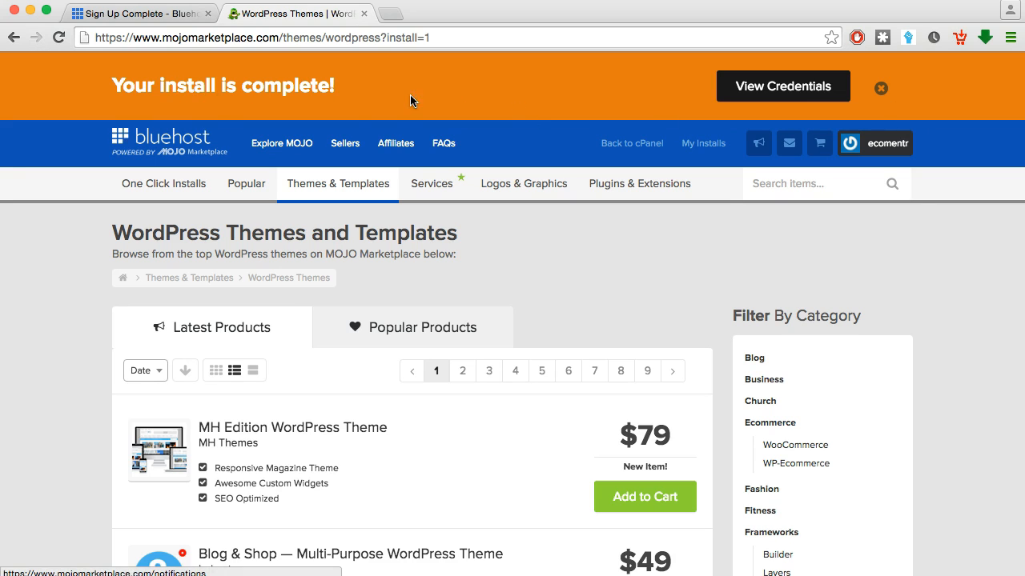
Open the install's credentials from the Notification Center and follow the Admin URL link
click(790, 92)
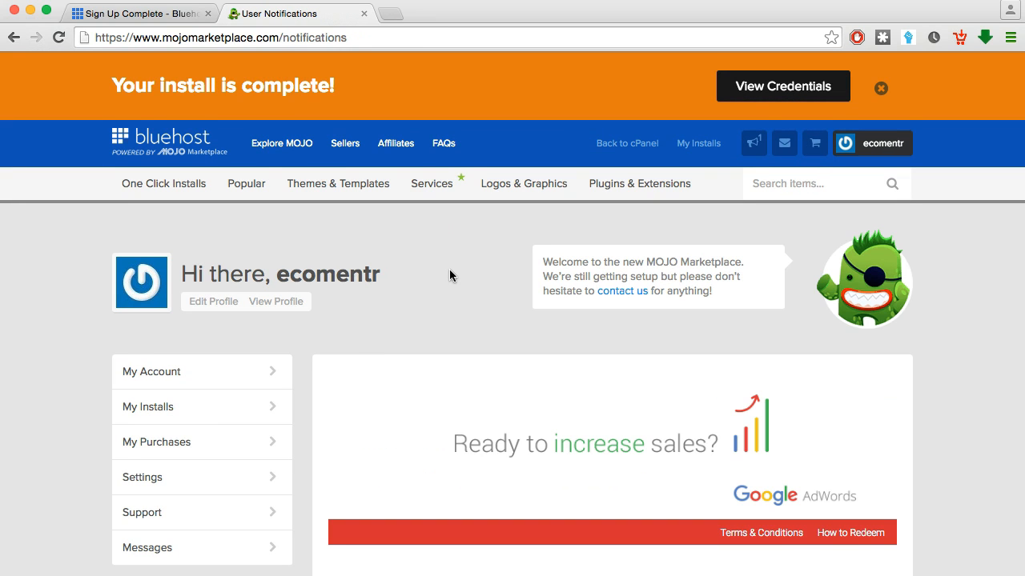
scroll(449, 276, down, 5)
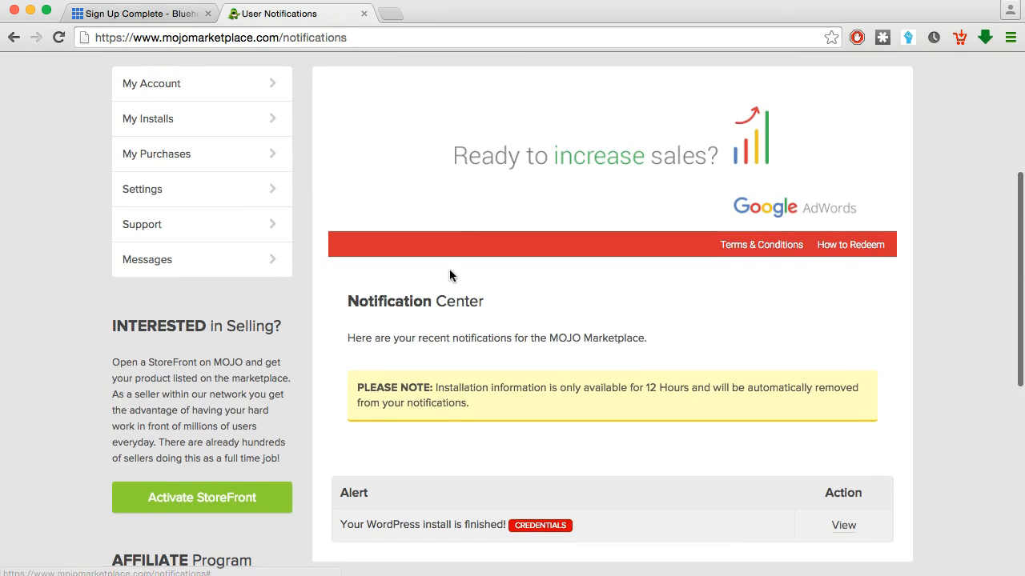
scroll(449, 276, down, 3)
scroll(450, 275, down, 2)
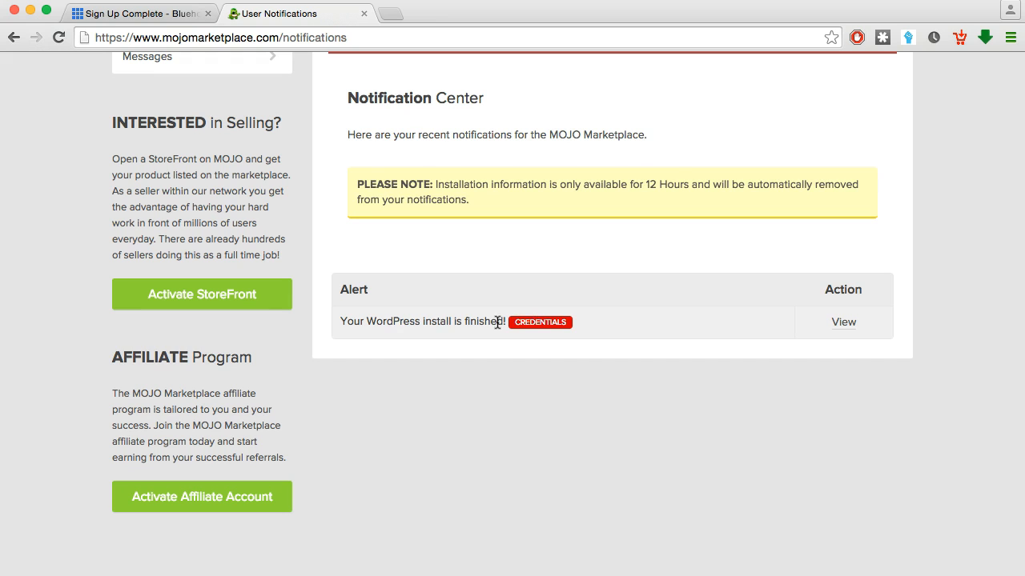
click(843, 324)
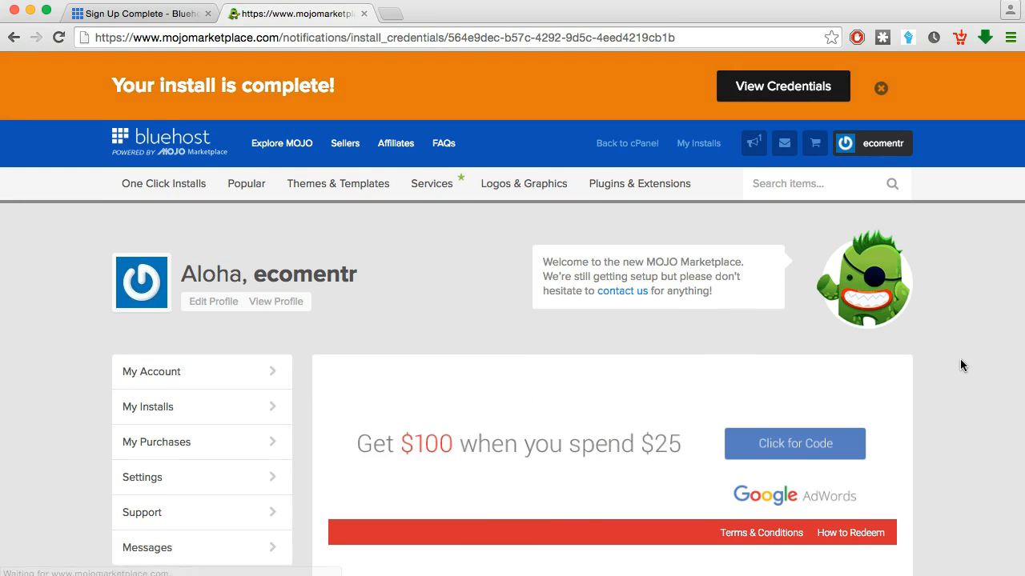
scroll(960, 359, down, 5)
scroll(961, 366, down, 5)
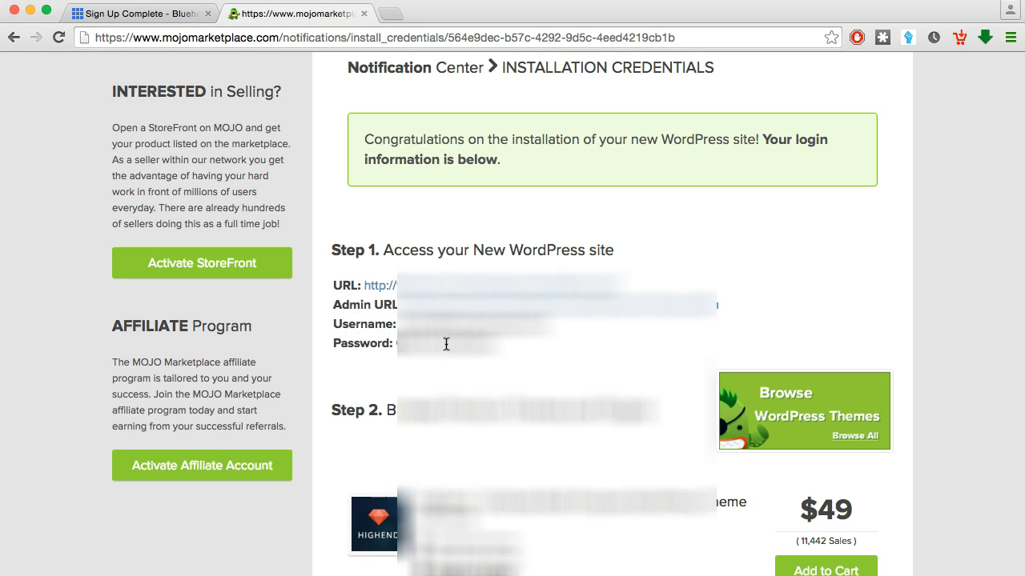
click(691, 313)
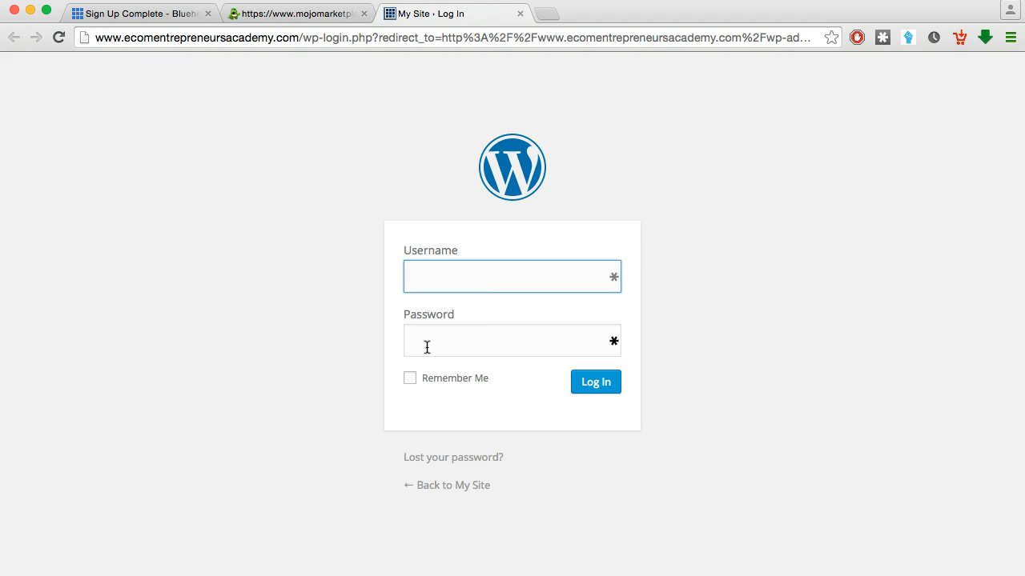
Copy the admin password from the MOJO installation credentials page
click(292, 16)
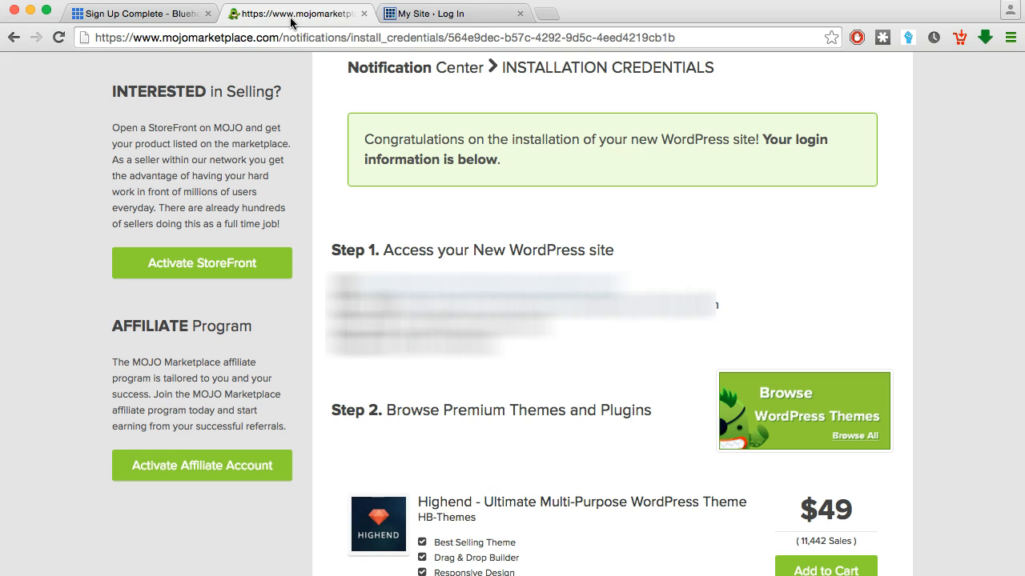
drag(401, 323, 561, 331)
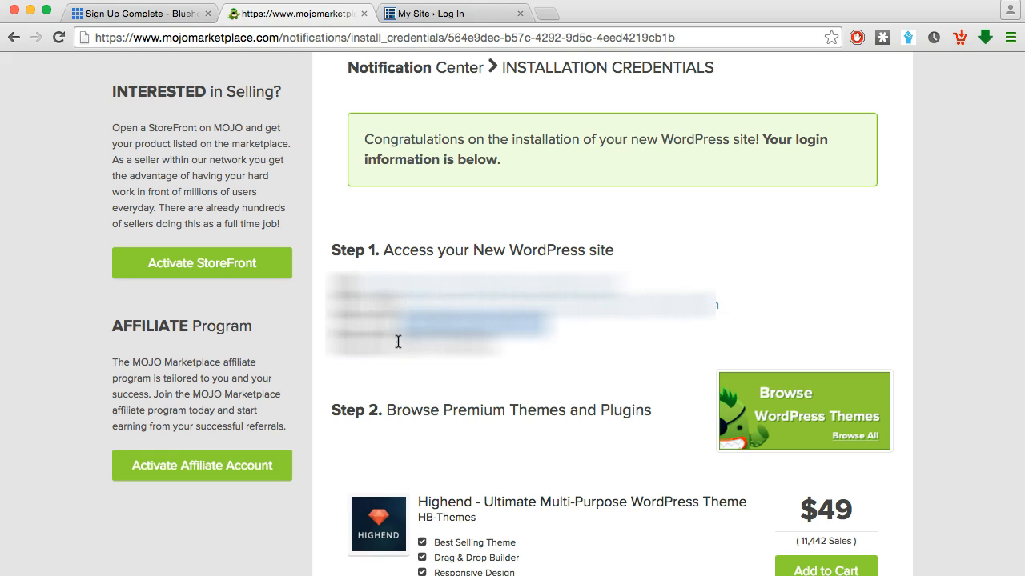
drag(400, 343, 500, 349)
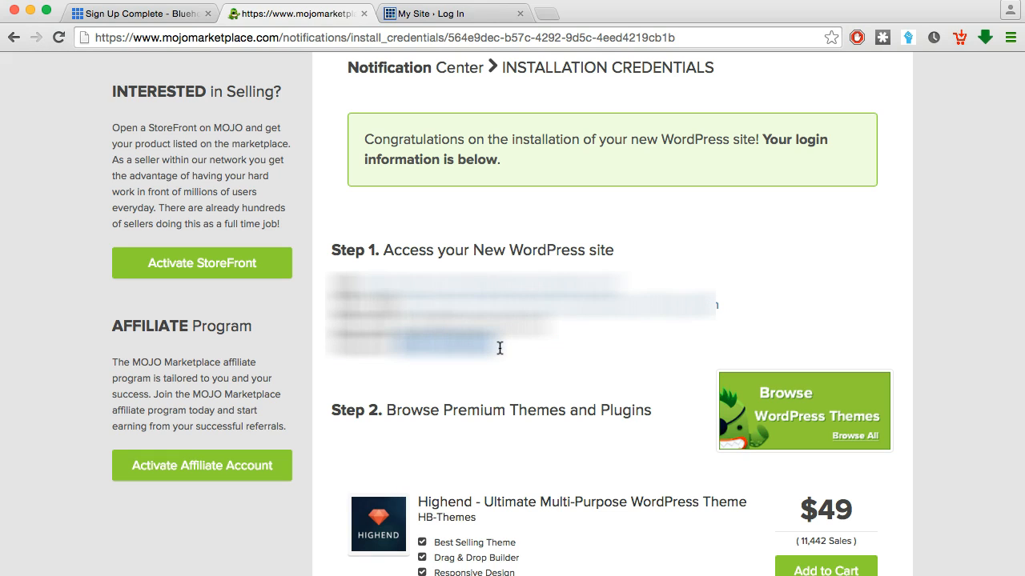
Log in to WordPress with the pasted password, the admin username, and Remember Me ticked
click(433, 16)
click(437, 331)
key(ctrl+v)
click(427, 279)
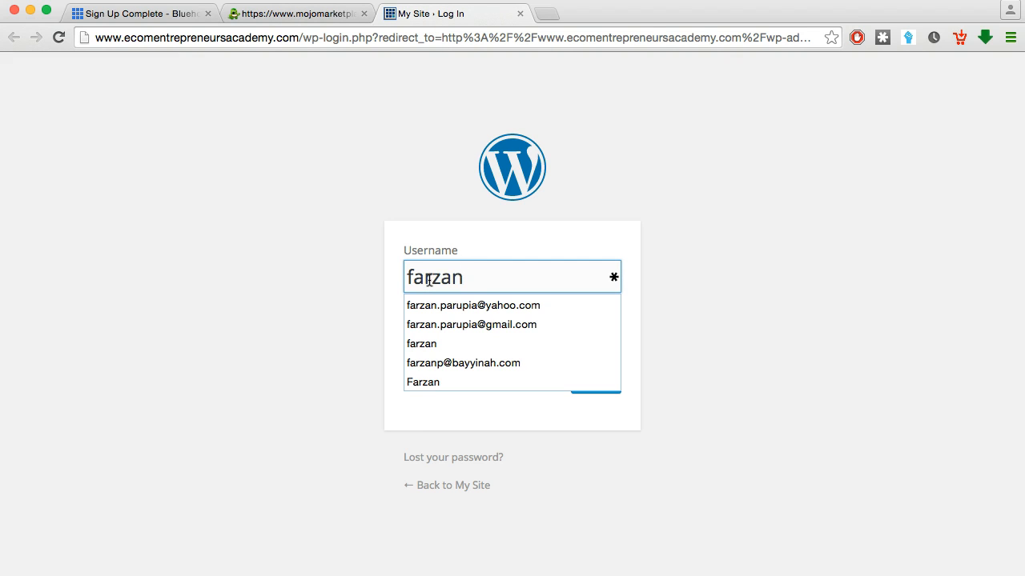
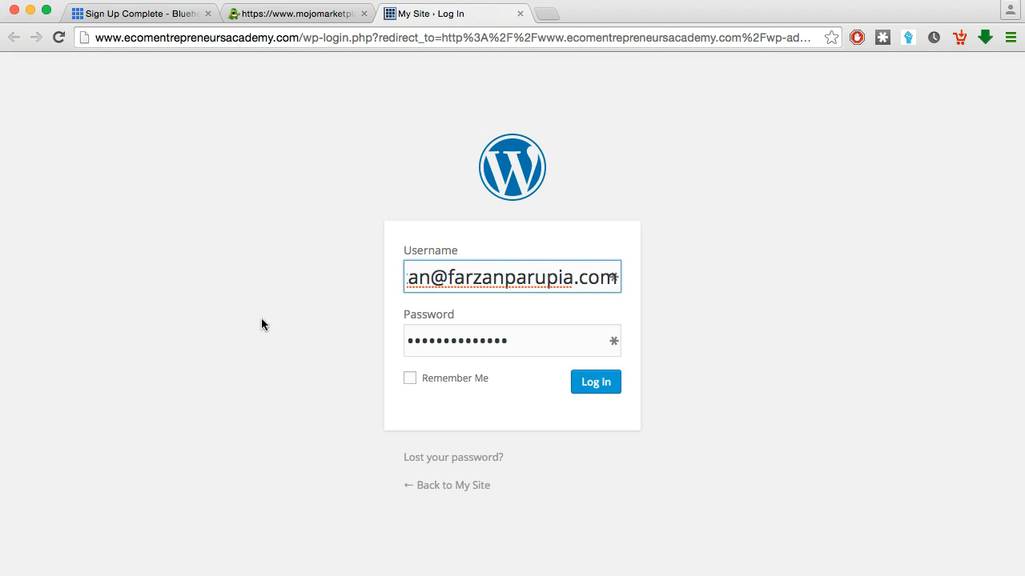
click(261, 317)
click(410, 380)
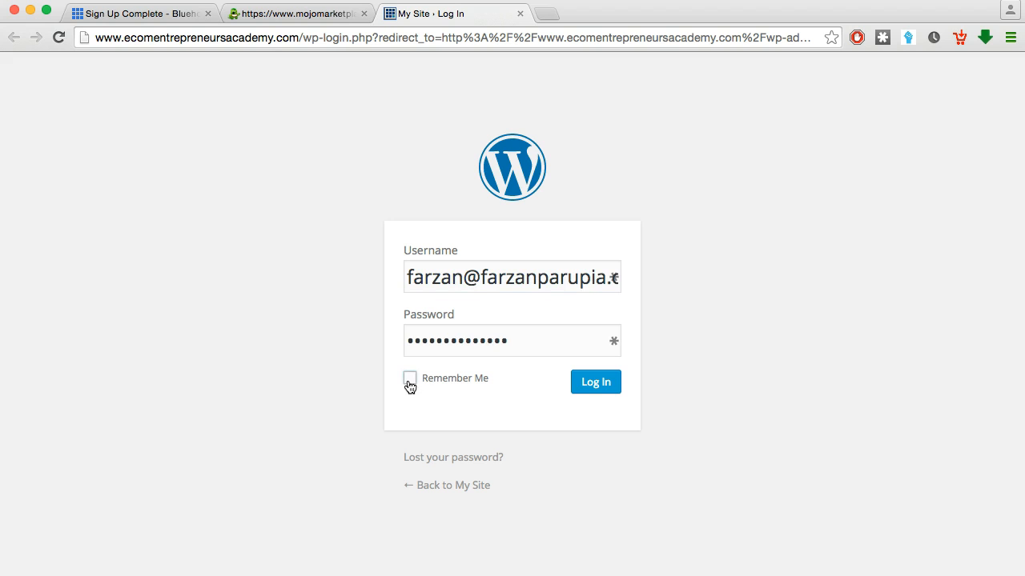
click(595, 384)
key(ctrl+shift+Tab)
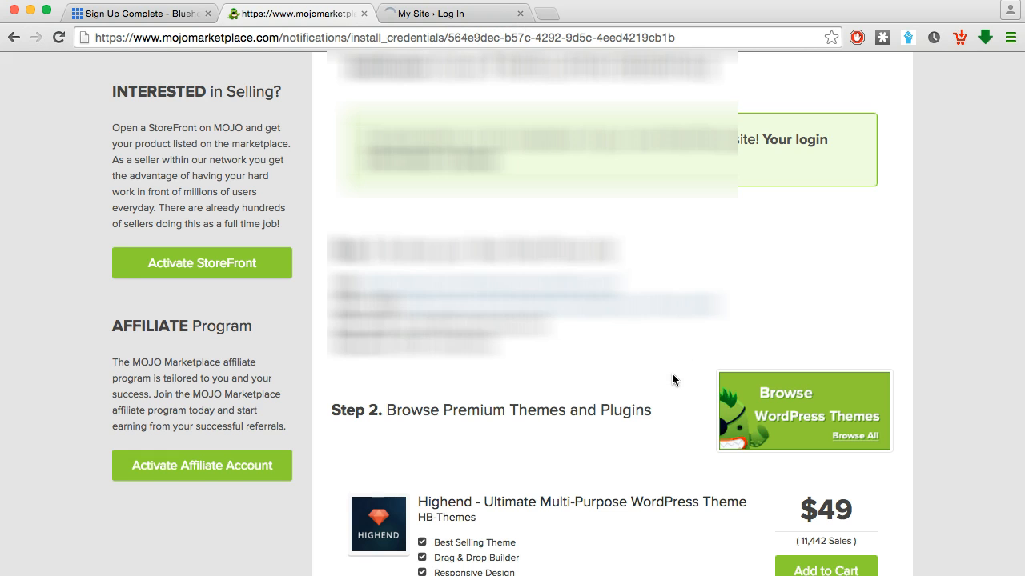
Scroll through the Step 2 premium theme suggestions, then return to the WordPress dashboard
scroll(673, 379, down, 1)
scroll(673, 379, down, 2)
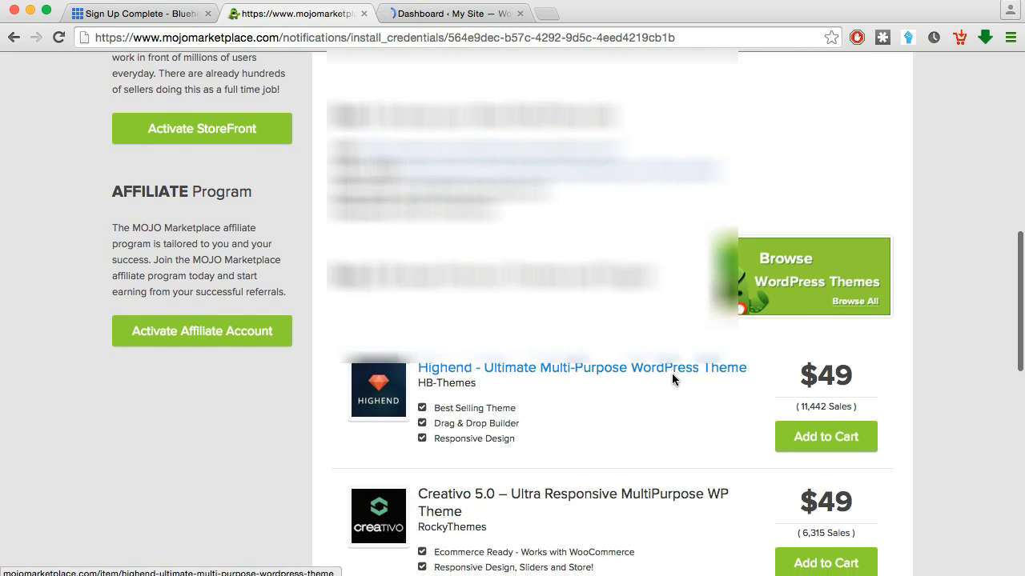
scroll(672, 373, down, 2)
scroll(719, 358, down, 10)
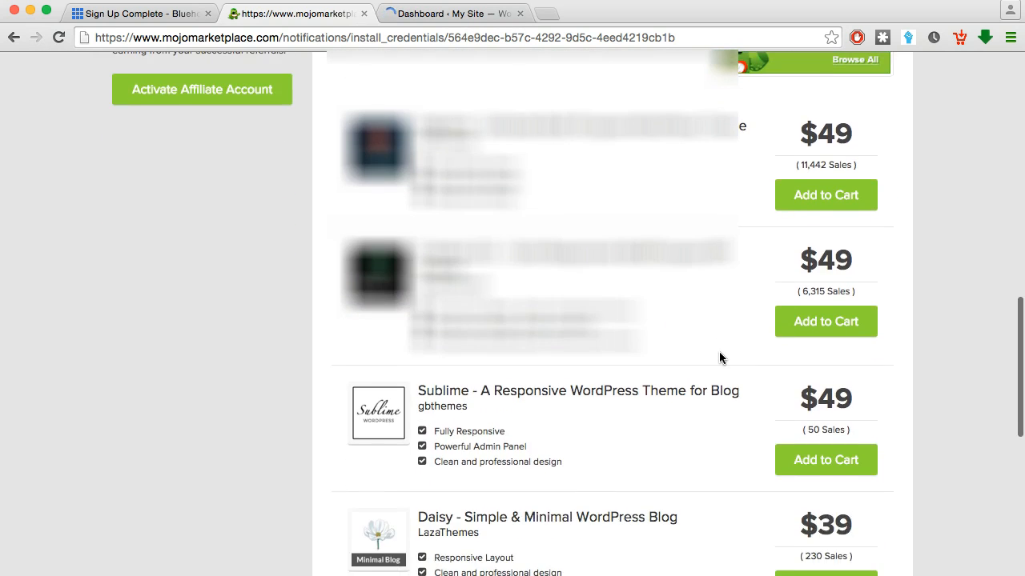
scroll(719, 358, up, 11)
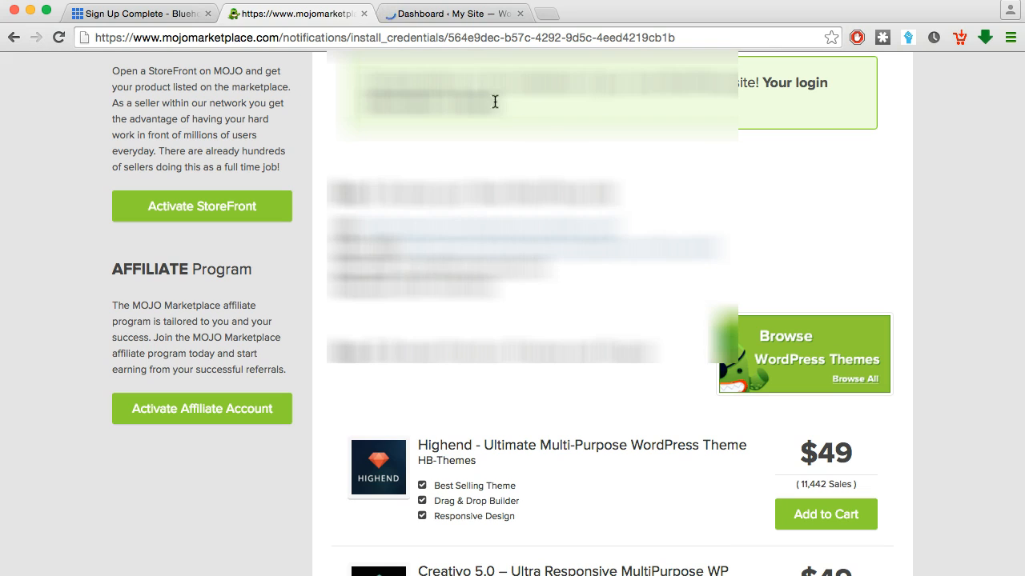
click(451, 16)
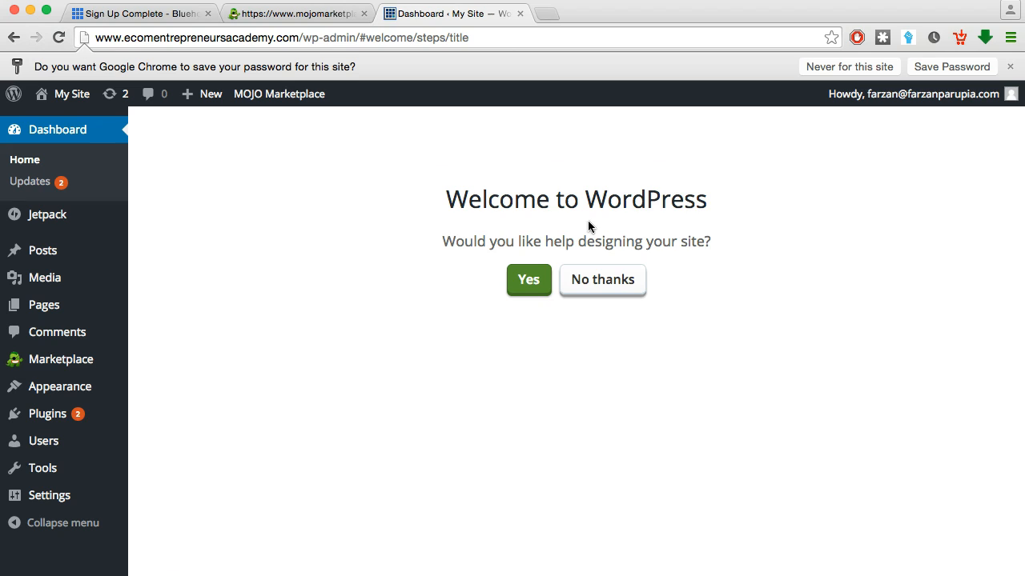
Decline design help, launch the site out of Coming Soon mode, and open the live site
click(605, 290)
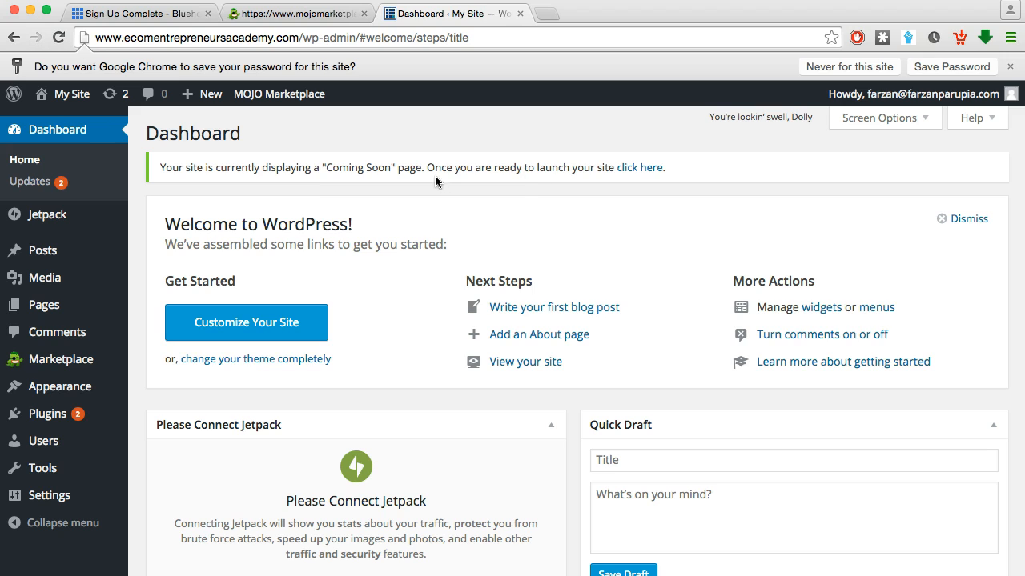
click(638, 169)
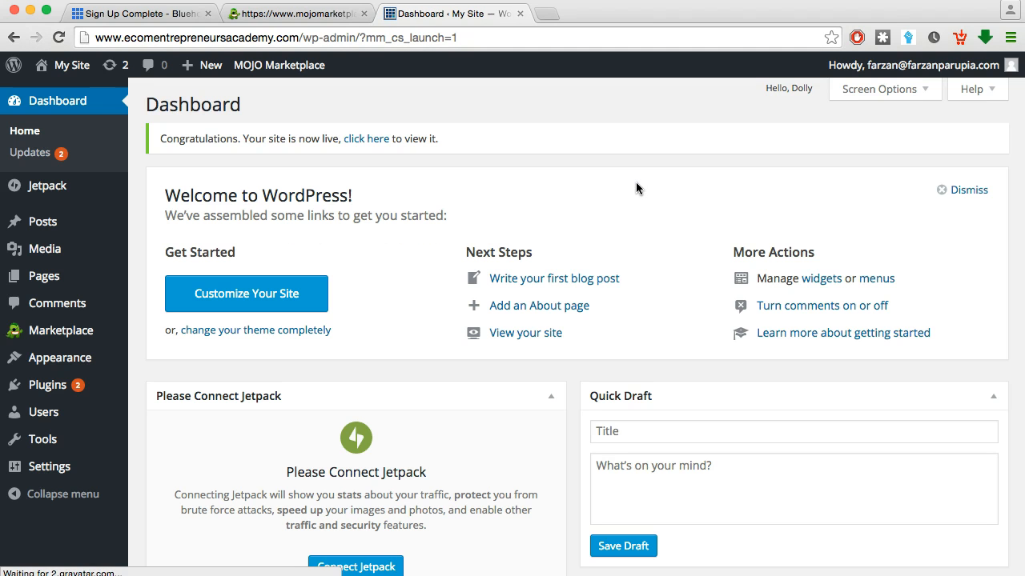
click(367, 141)
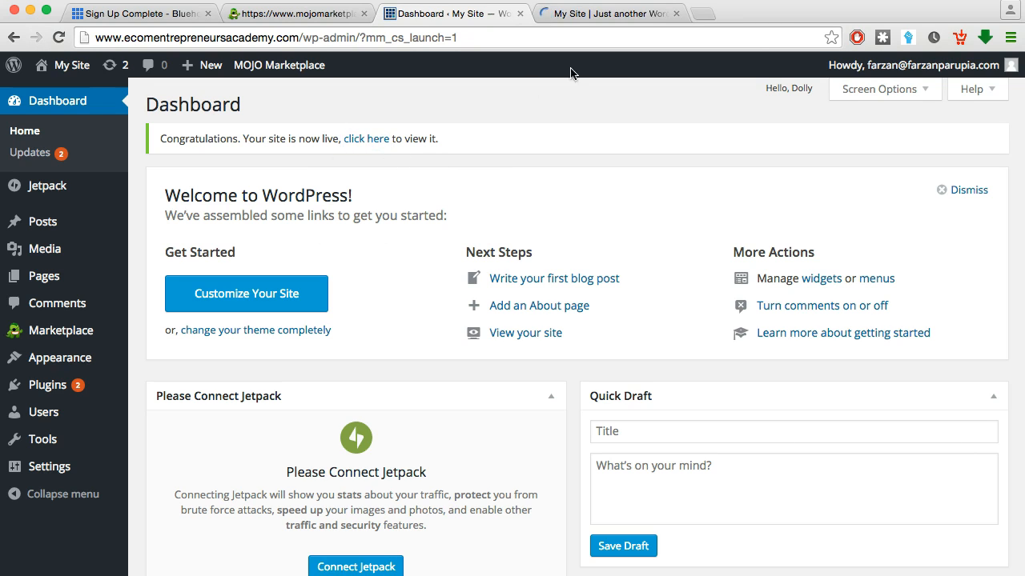
View the live ecomentrepreneursacademy.com site with its Hello world! post, then close its tab
click(598, 17)
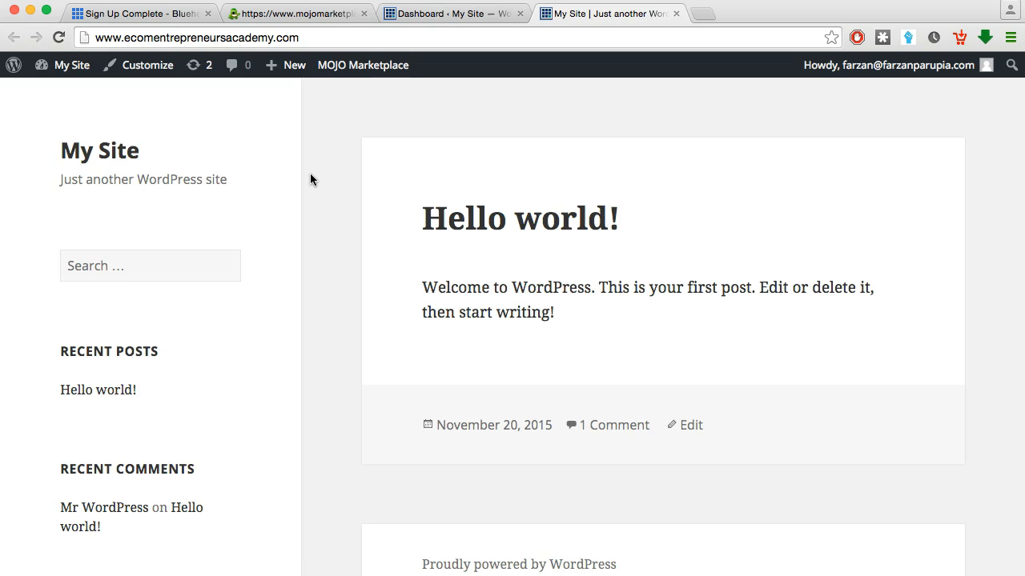
scroll(310, 180, down, 10)
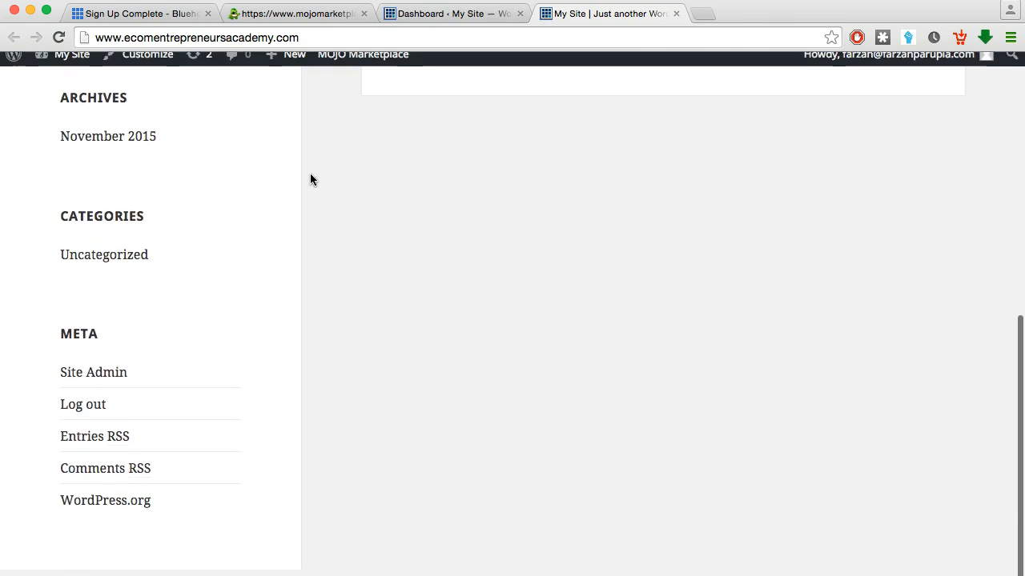
scroll(310, 179, up, 10)
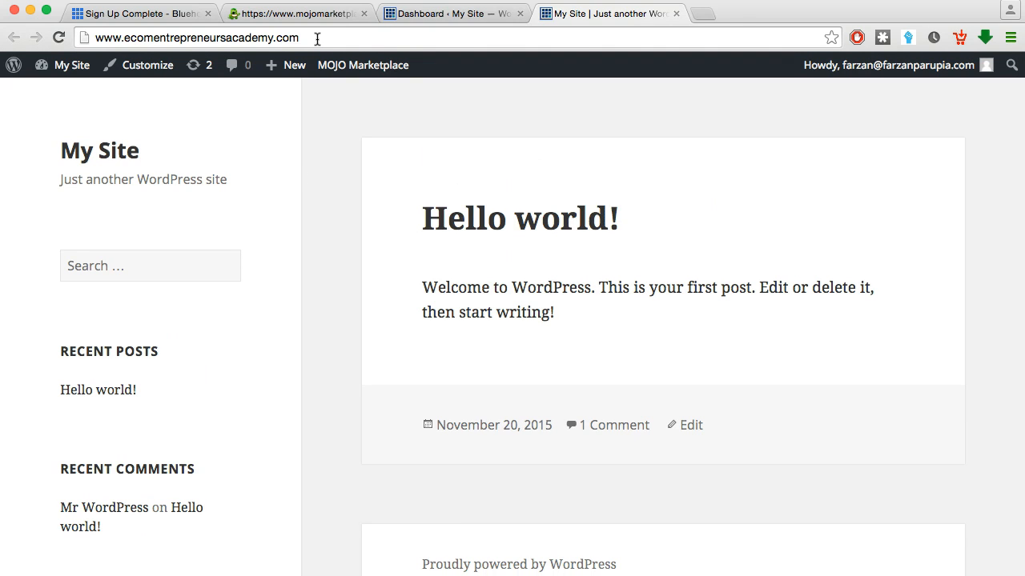
click(677, 15)
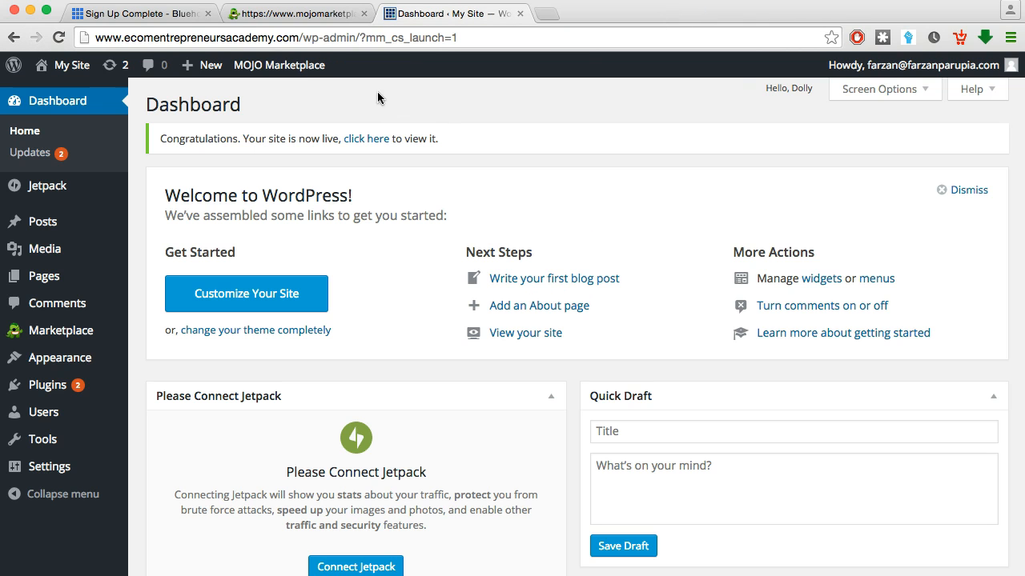